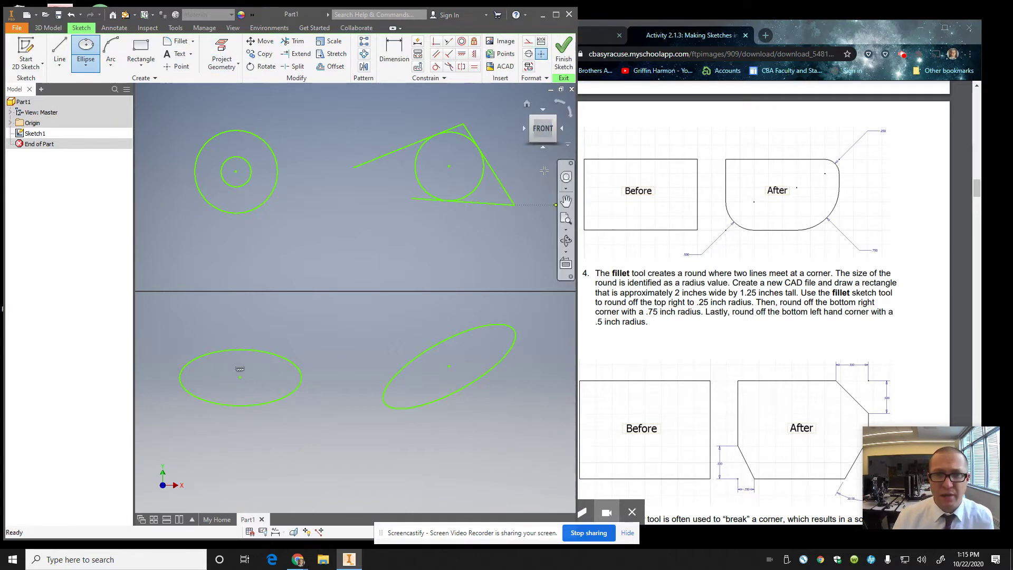
- Draw a two-point rectangle 2 in wide and 1.25 in tall in the empty area beside the existing sketch shapes
click(566, 201)
mouse_move(487, 201)
mouse_down()
mouse_move(170, 216)
mouse_move(116, 190)
mouse_move(149, 190)
mouse_move(84, 196)
mouse_up()
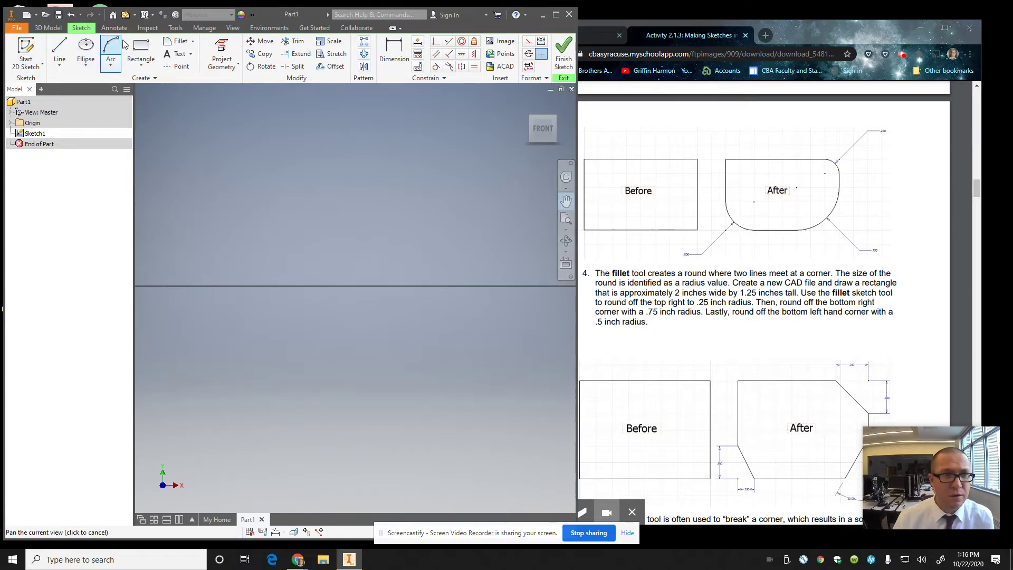
click(140, 53)
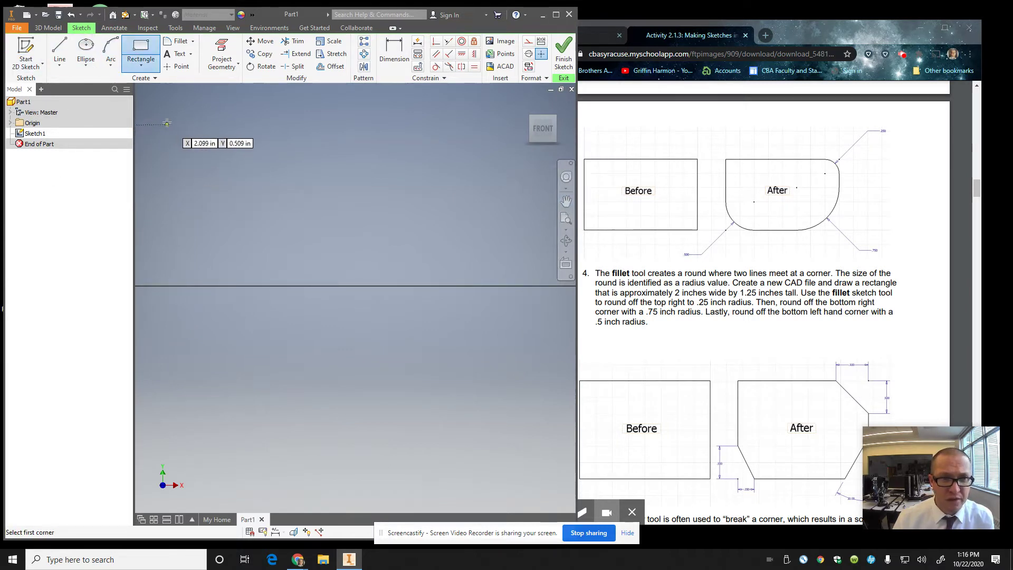
click(166, 124)
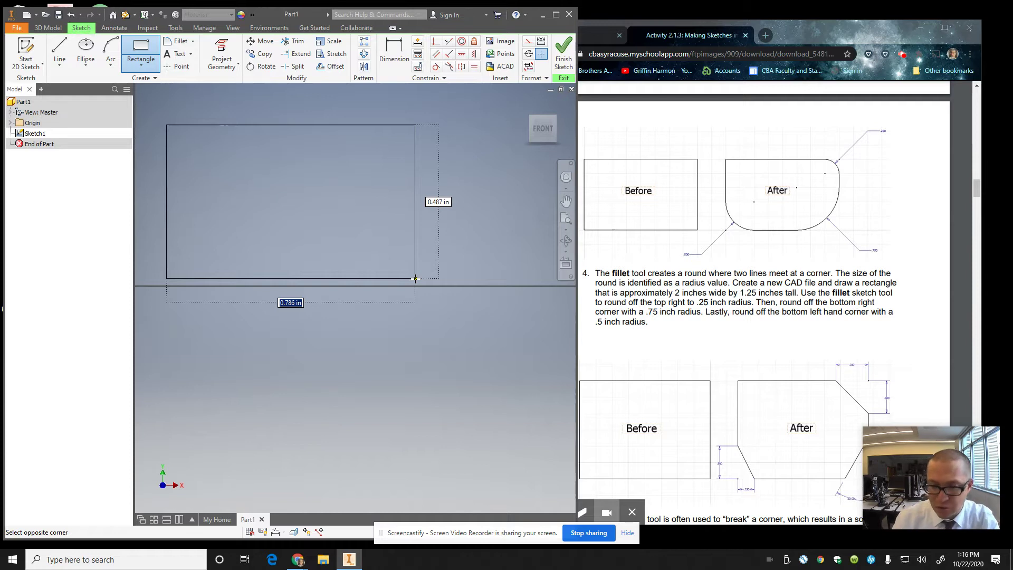
text(2)
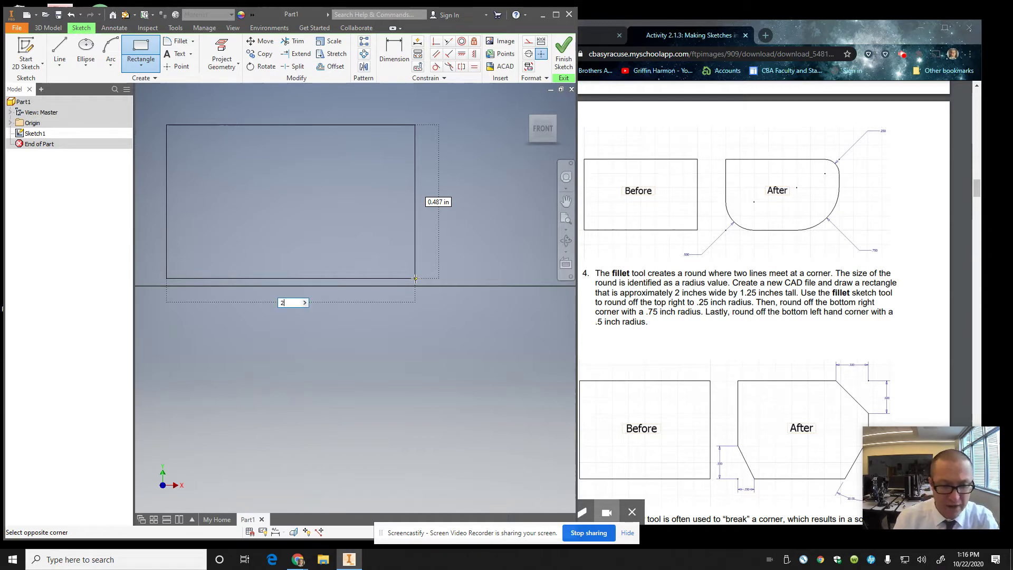
key(Tab)
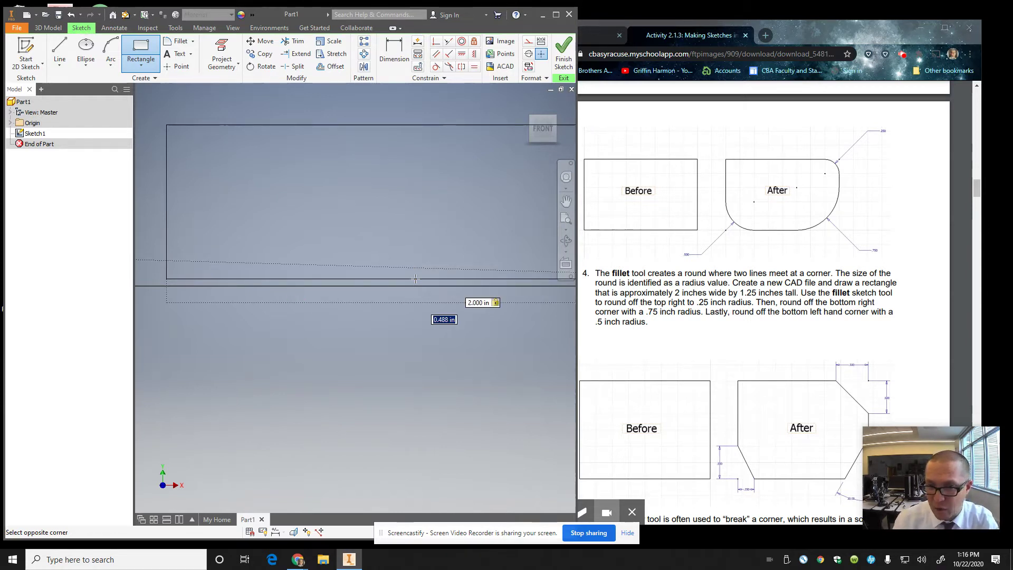
text(1.25)
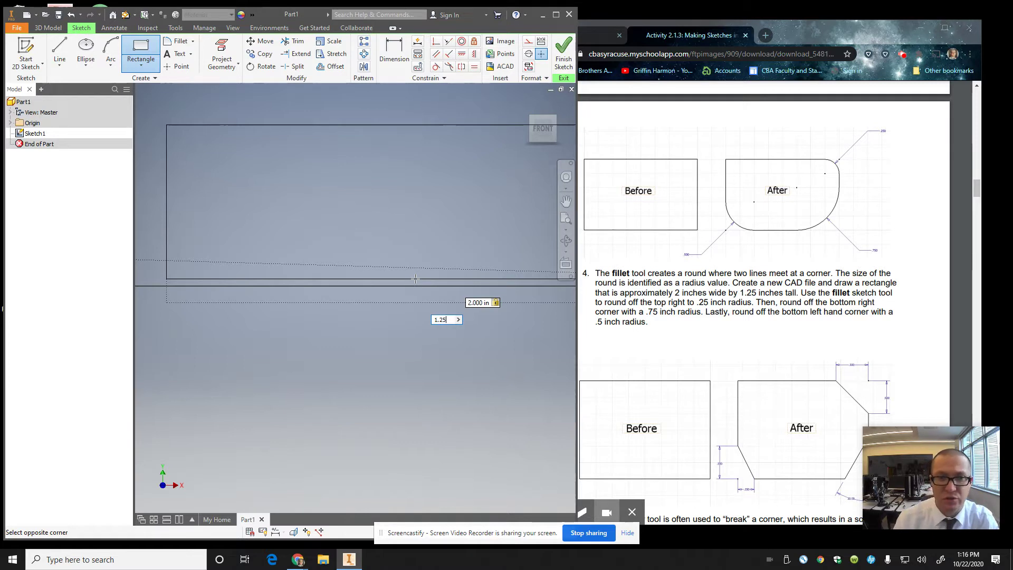
key(Return)
- Start the Fillet tool for the new rectangle and examine the corner radii of the fillet example in the browser's activity document
scroll(464, 317, down, 4)
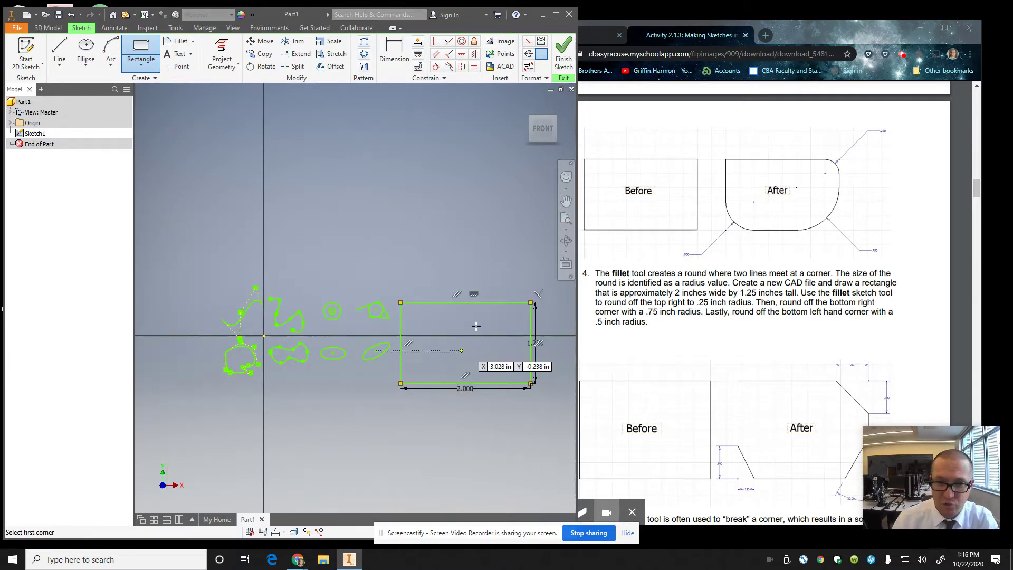
click(565, 200)
drag(425, 254, 341, 225)
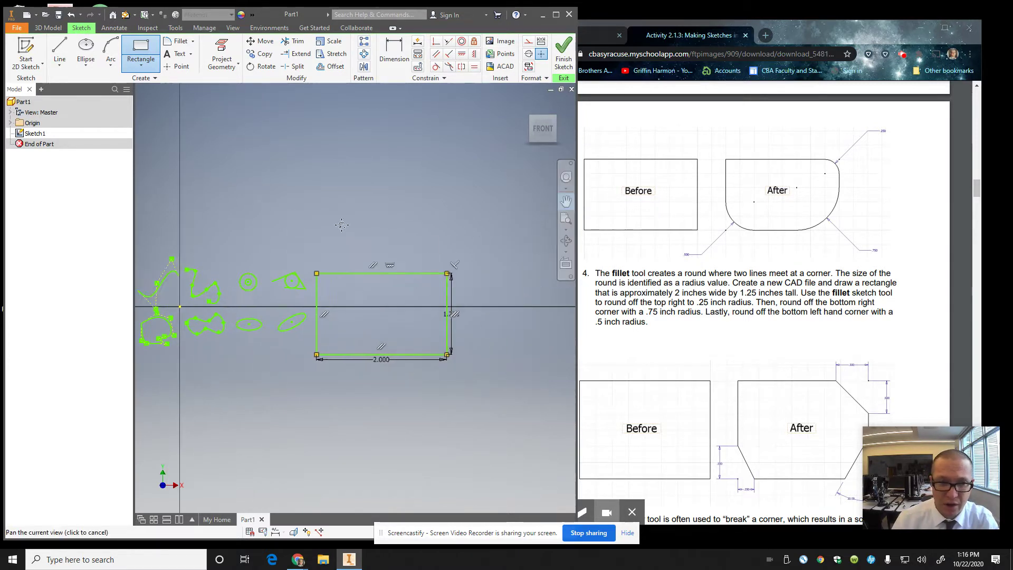
mouse_move(342, 225)
middle_down()
mouse_move(263, 210)
mouse_move(269, 195)
middle_up()
scroll(269, 229, up, 4)
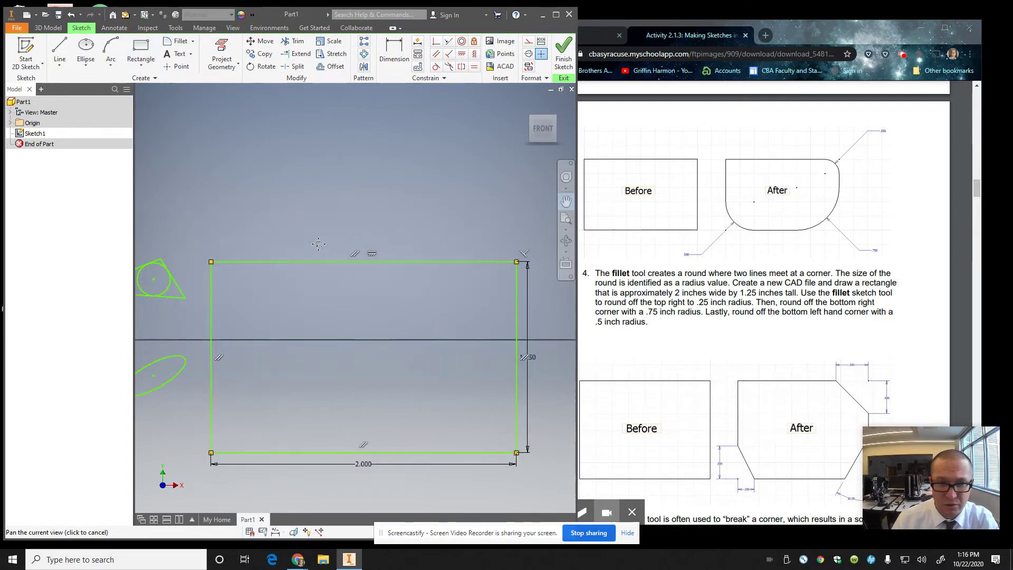
drag(318, 244, 276, 106)
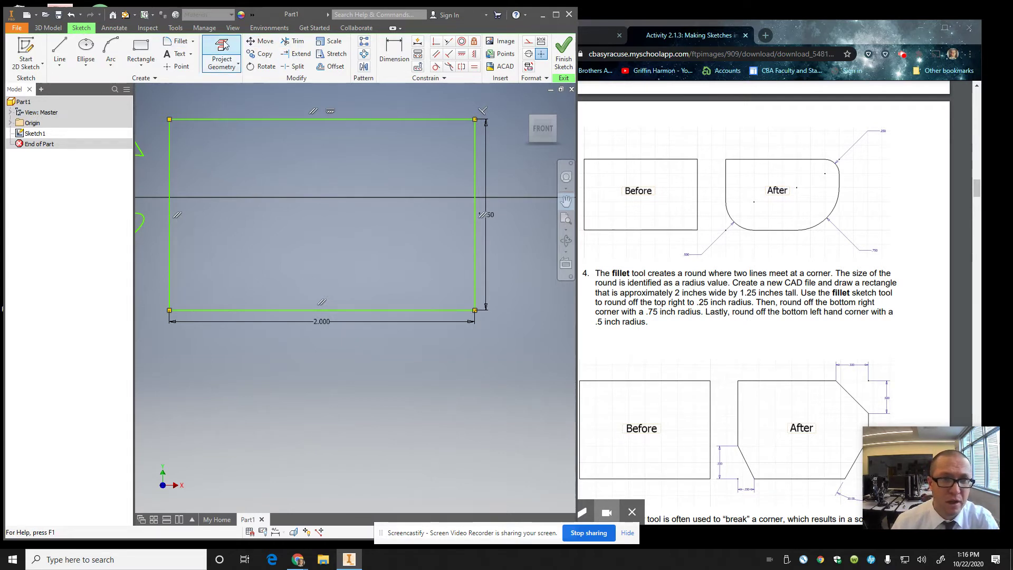
click(179, 46)
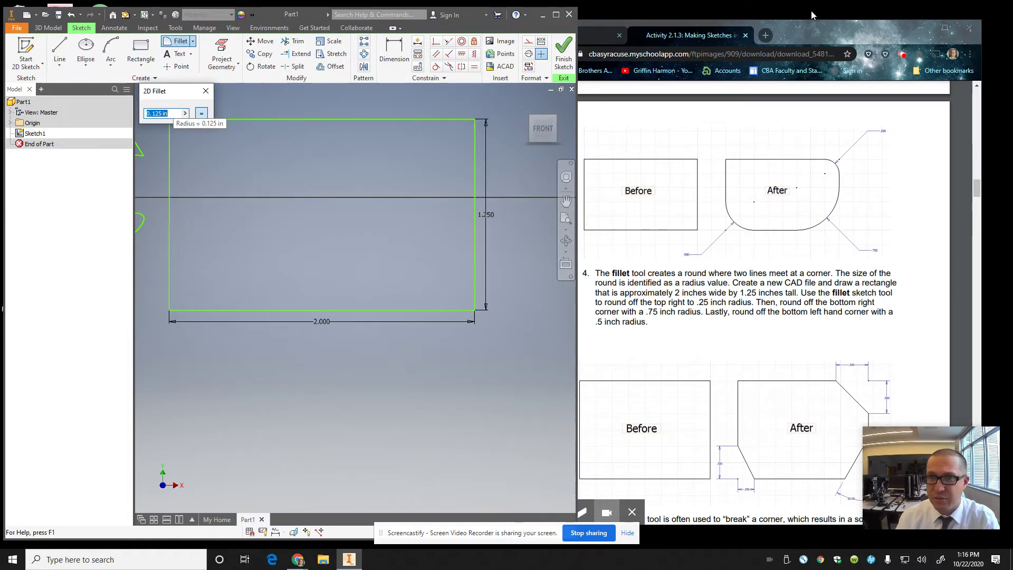
click(841, 32)
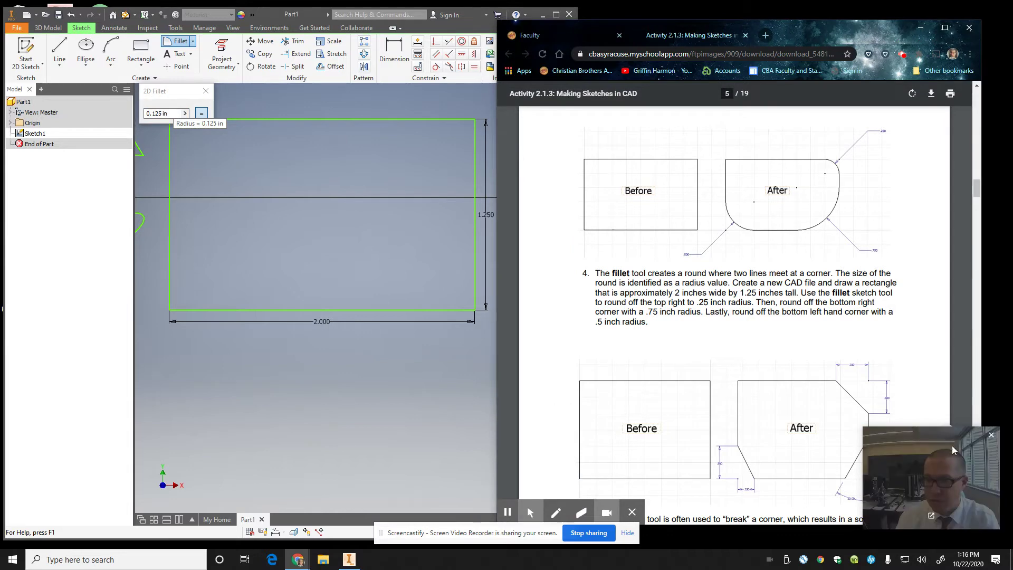
drag(953, 444, 932, 304)
click(947, 467)
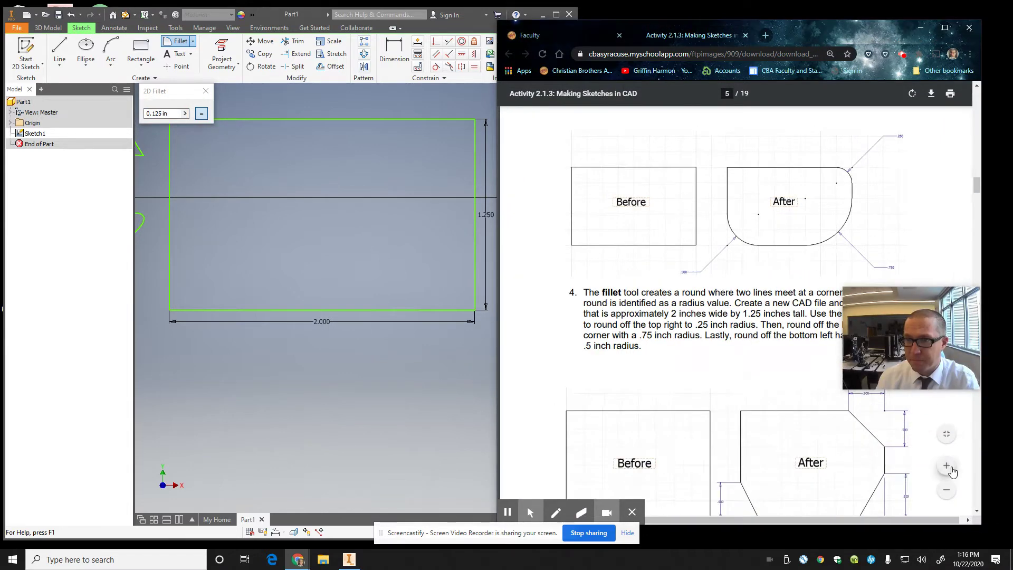
click(947, 466)
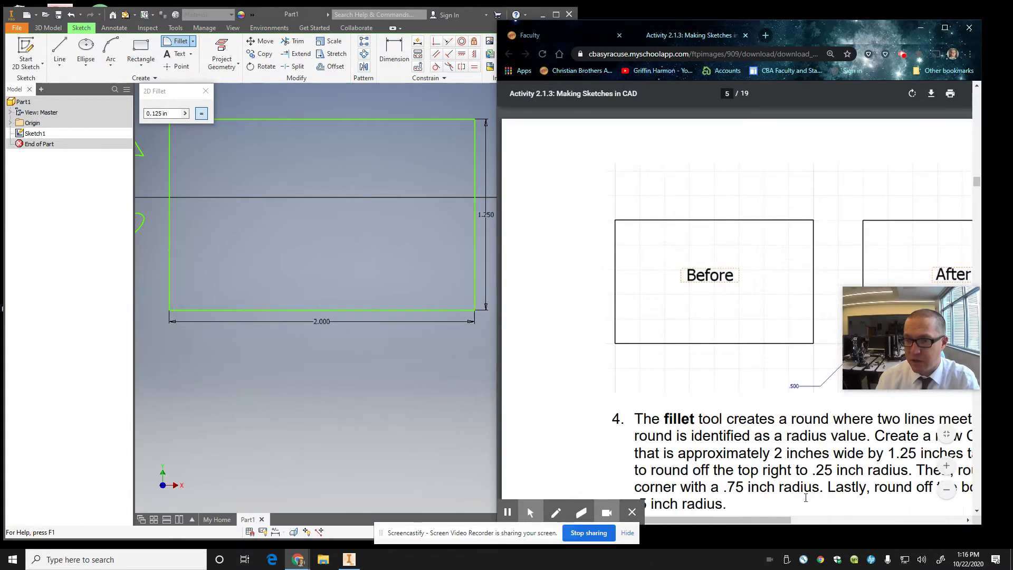
drag(758, 520, 905, 498)
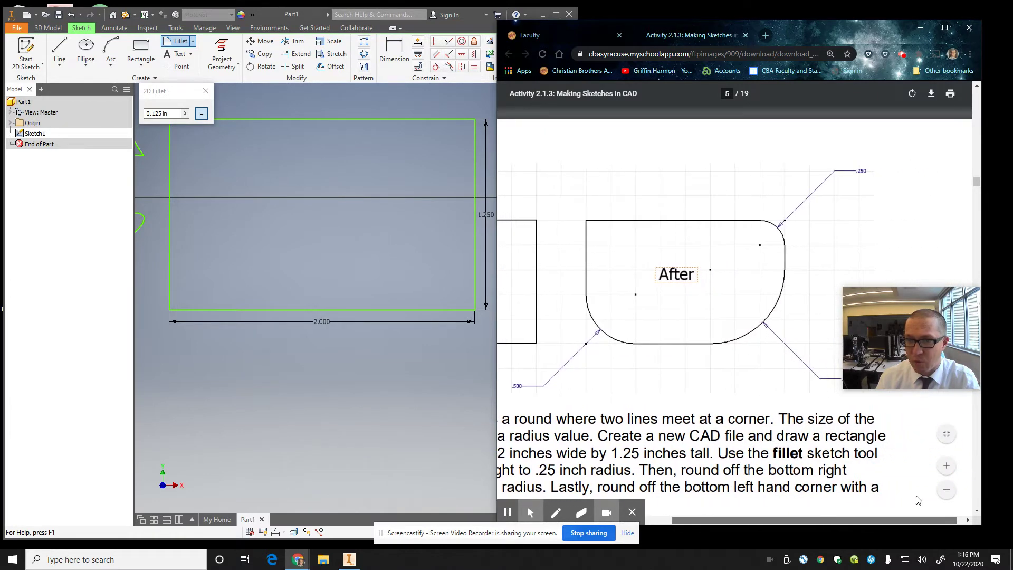
drag(903, 322, 906, 458)
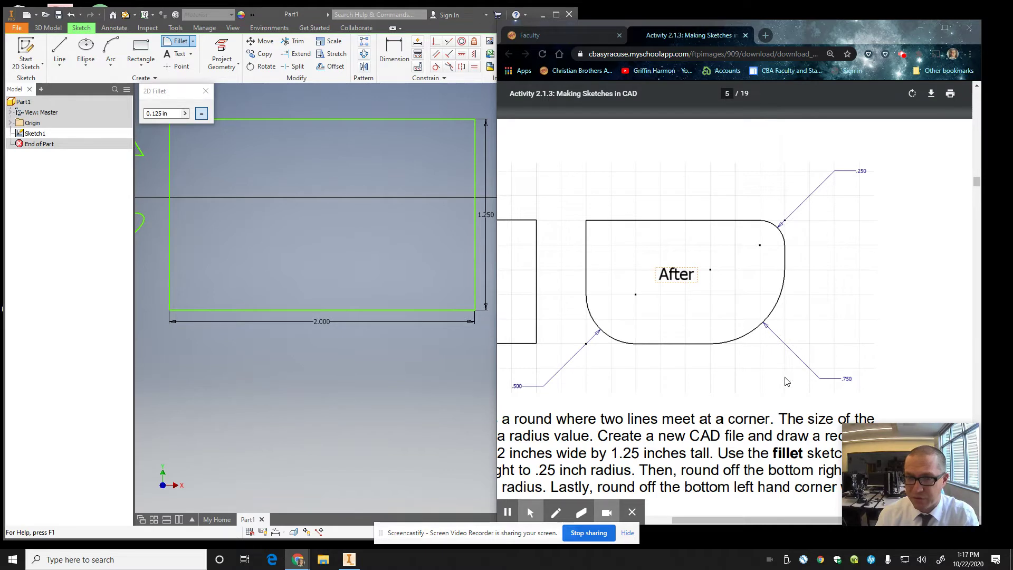
- Fillet the rectangle's top-right corner with a .25 in radius and its bottom-right corner with a .75 in radius
click(161, 112)
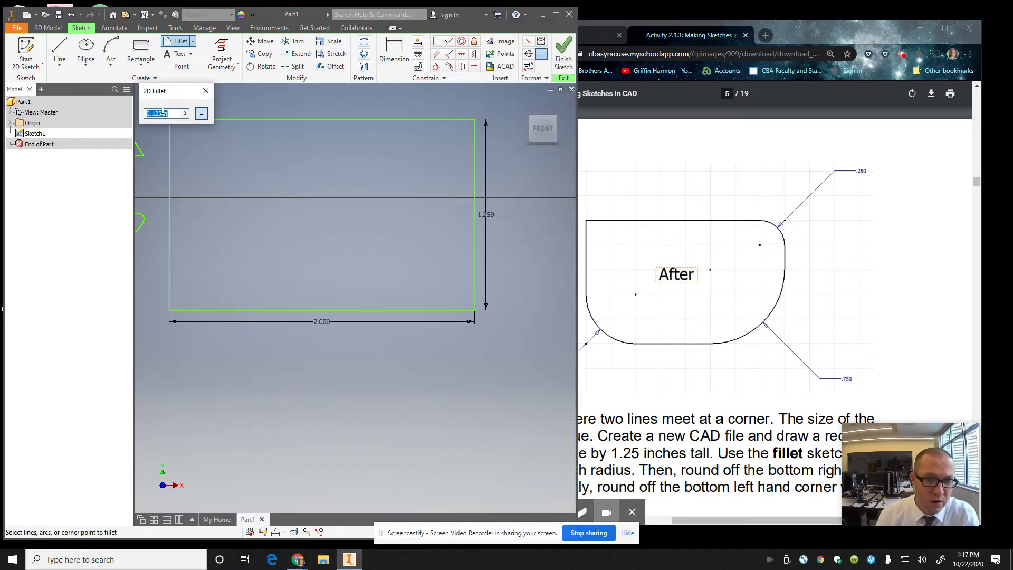
text(.25)
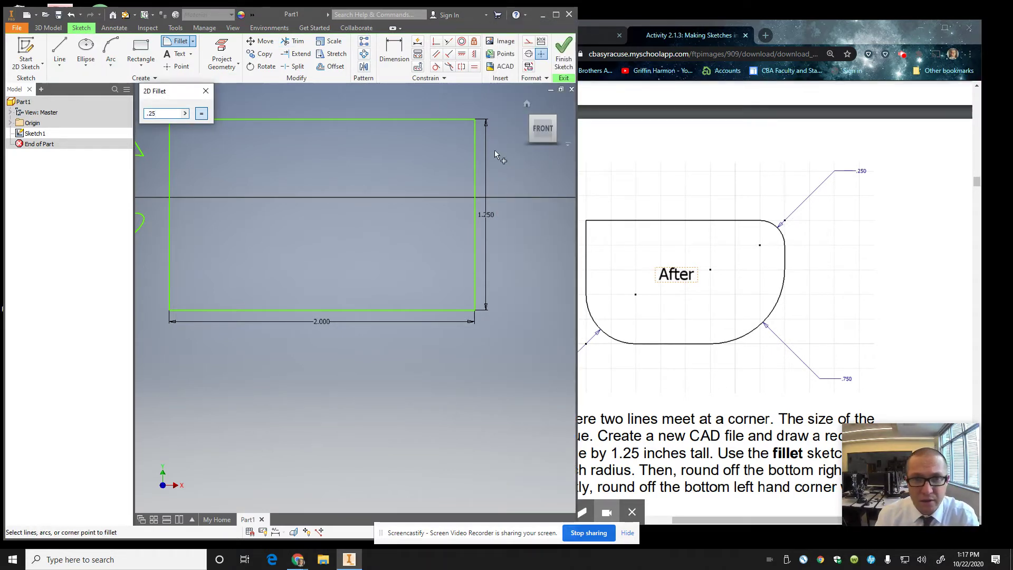
click(474, 121)
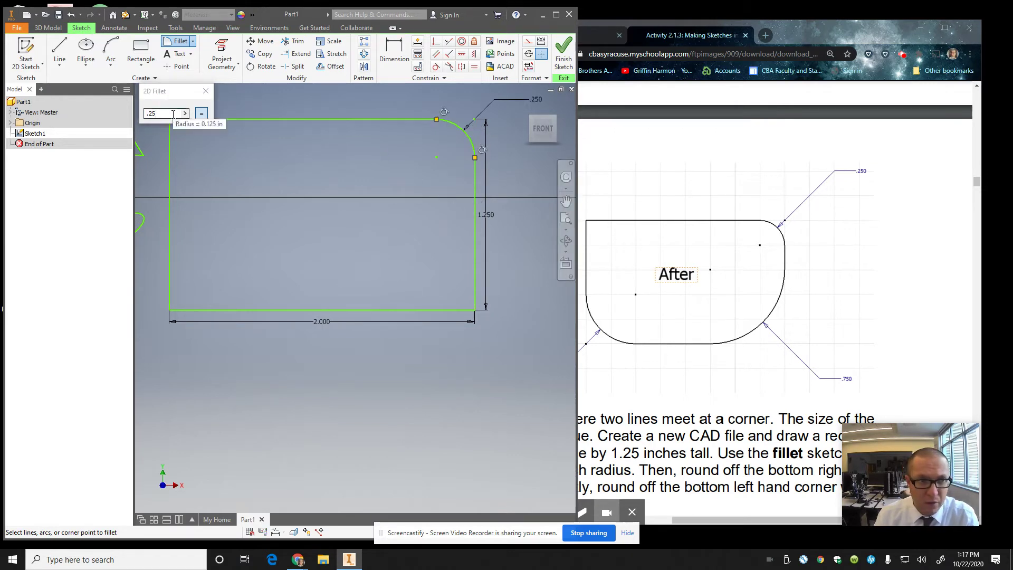
drag(169, 113, 21, 99)
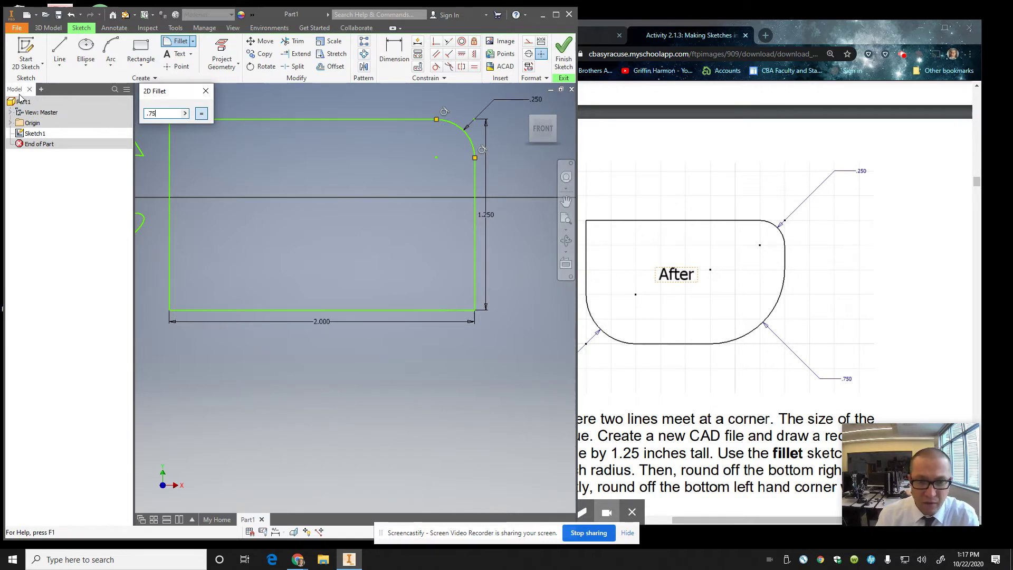
click(473, 309)
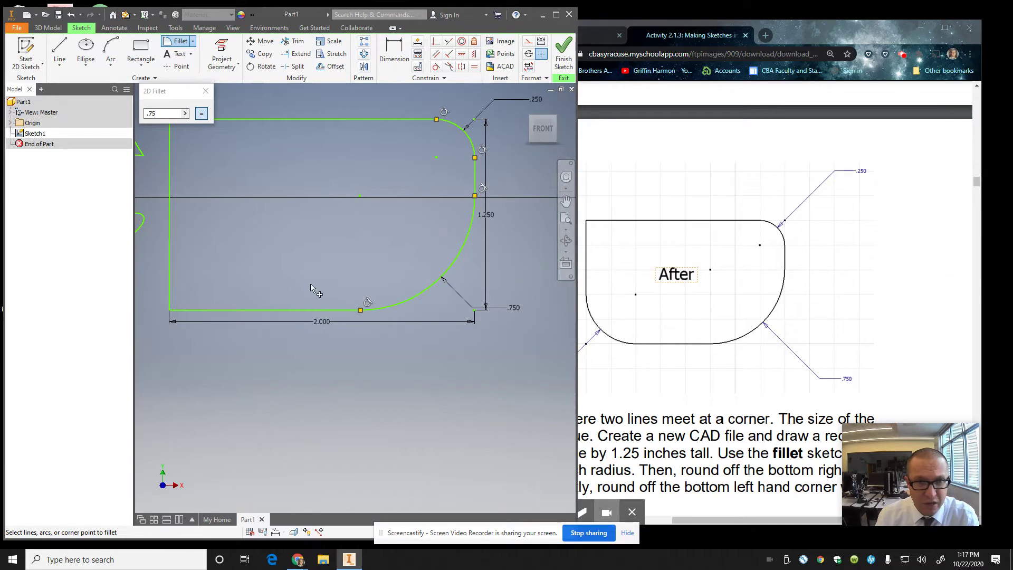
- Round the rectangle's bottom-left corner with a .5 in fillet and finish filleting
click(152, 114)
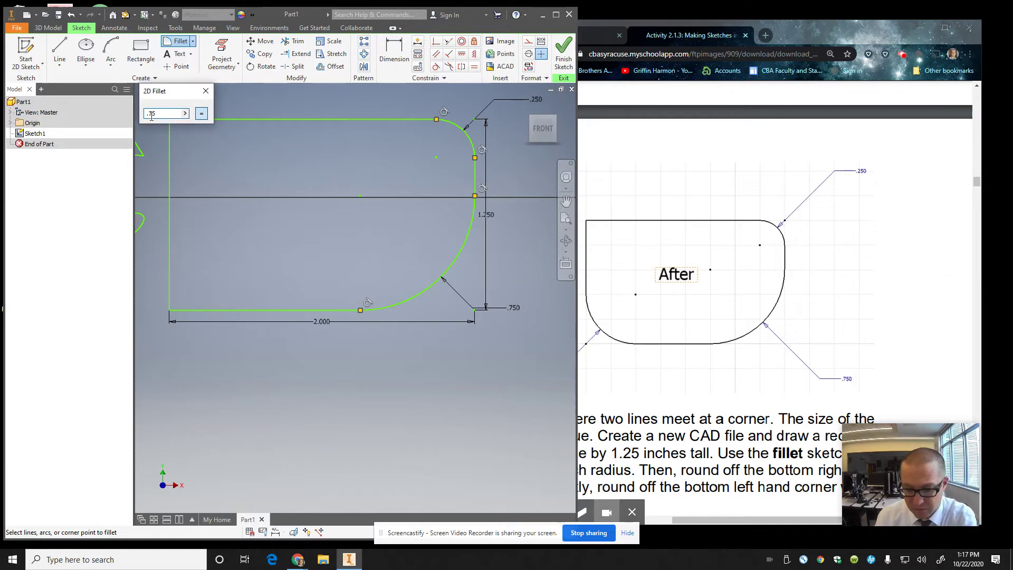
click(169, 311)
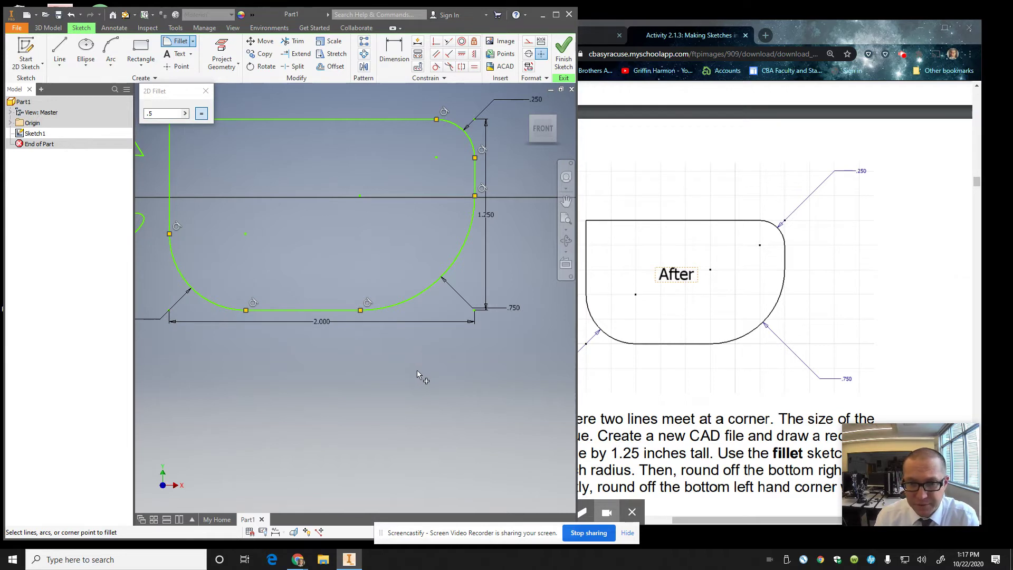
click(201, 95)
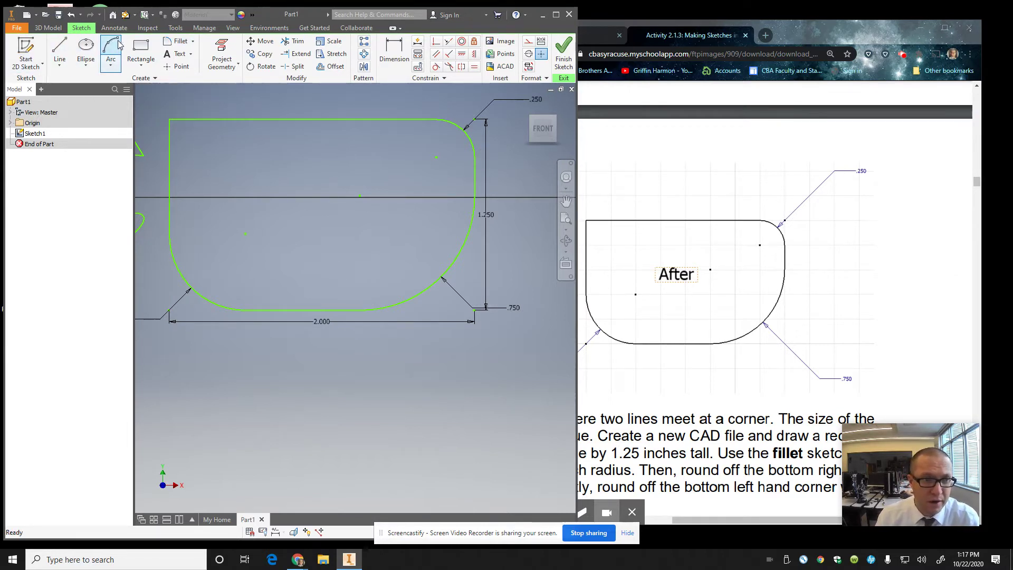
- Check the chamfer example in the browser document and sketch a rectangle about 2 in by 1.3 in below the filleted shape
click(140, 50)
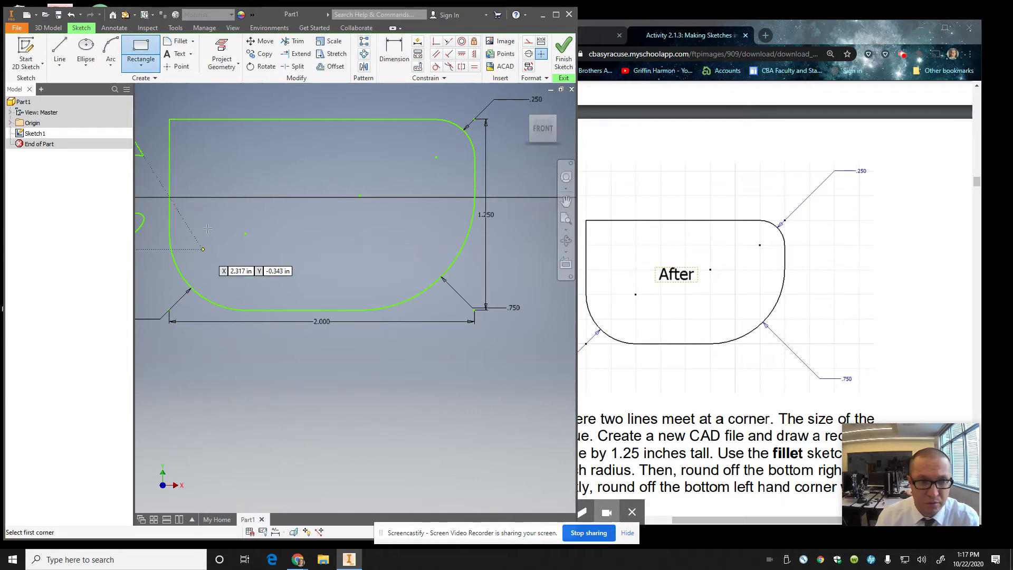
click(564, 205)
mouse_move(408, 394)
mouse_down()
mouse_move(410, 353)
mouse_move(394, 375)
mouse_move(376, 362)
mouse_up()
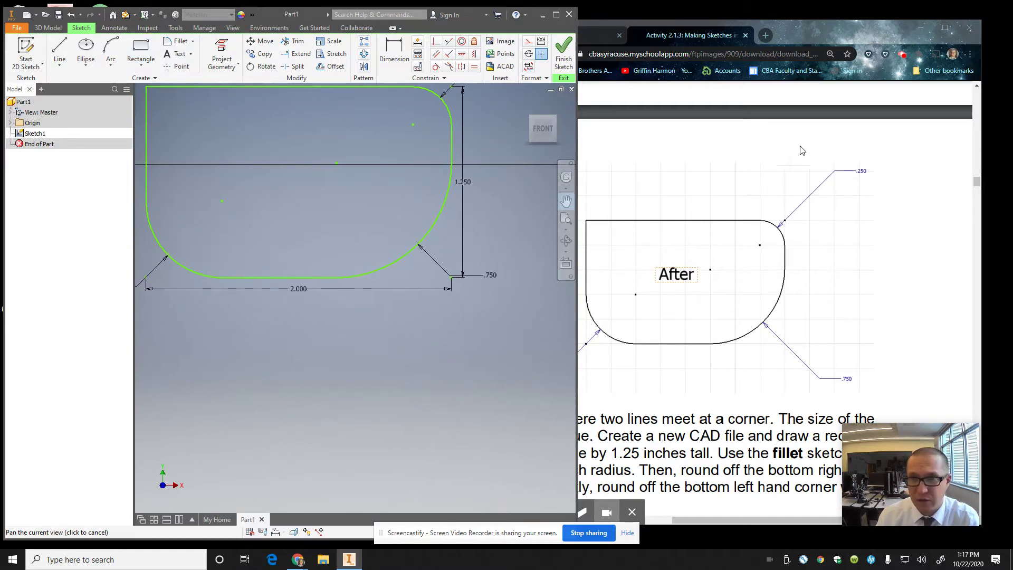
click(801, 151)
scroll(722, 278, down, 6)
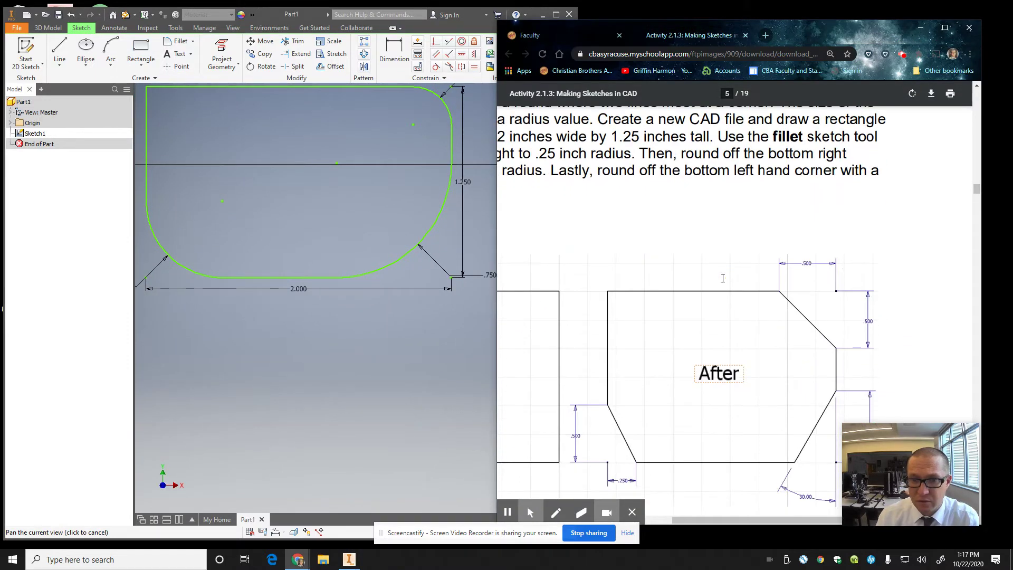
scroll(722, 278, down, 2)
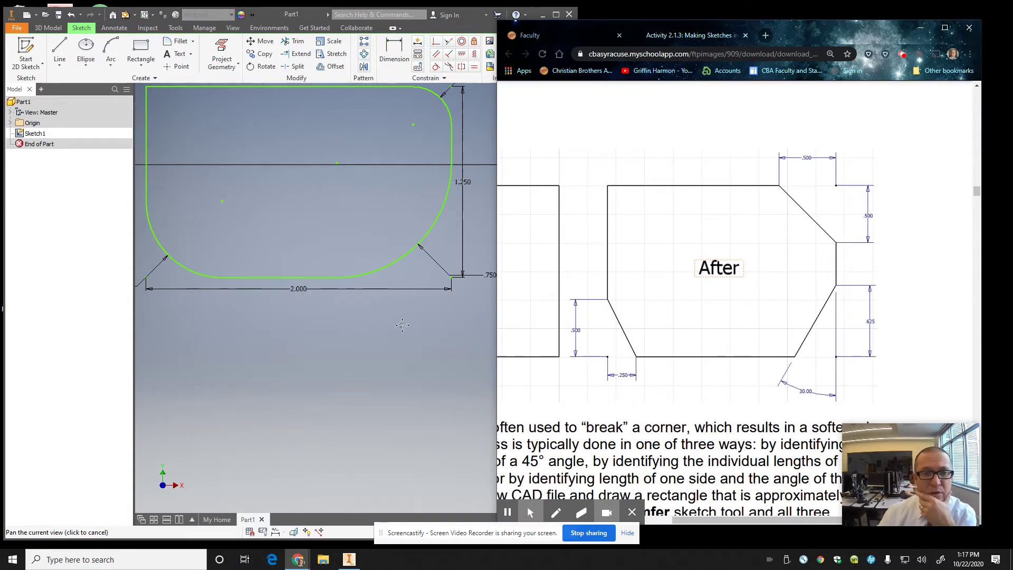
click(141, 48)
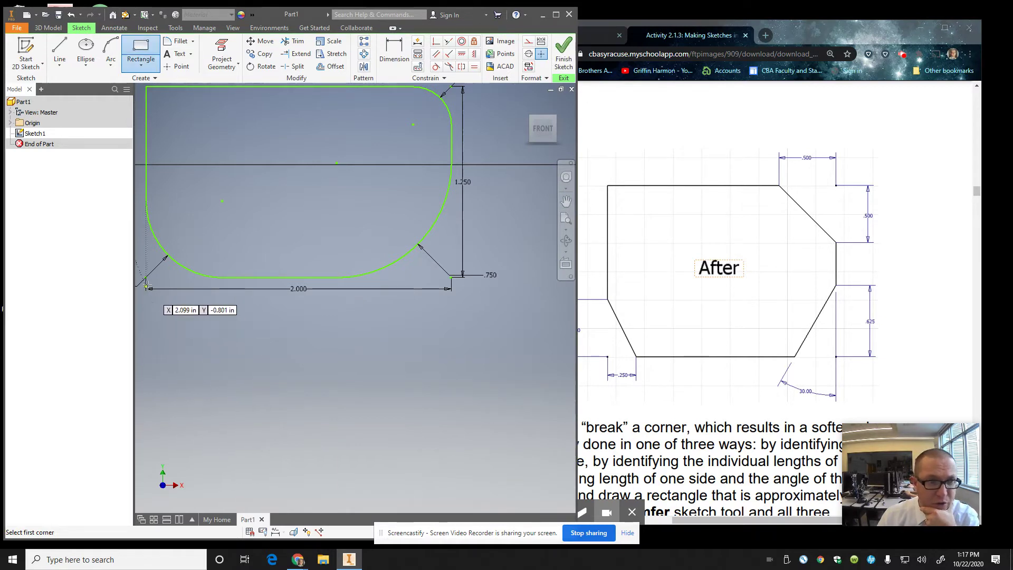
click(155, 310)
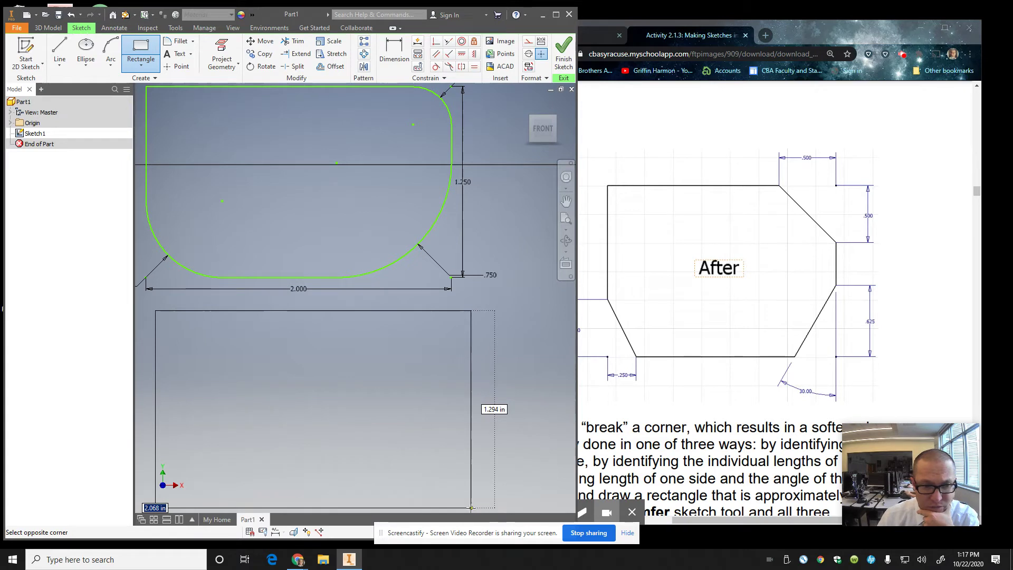
click(462, 508)
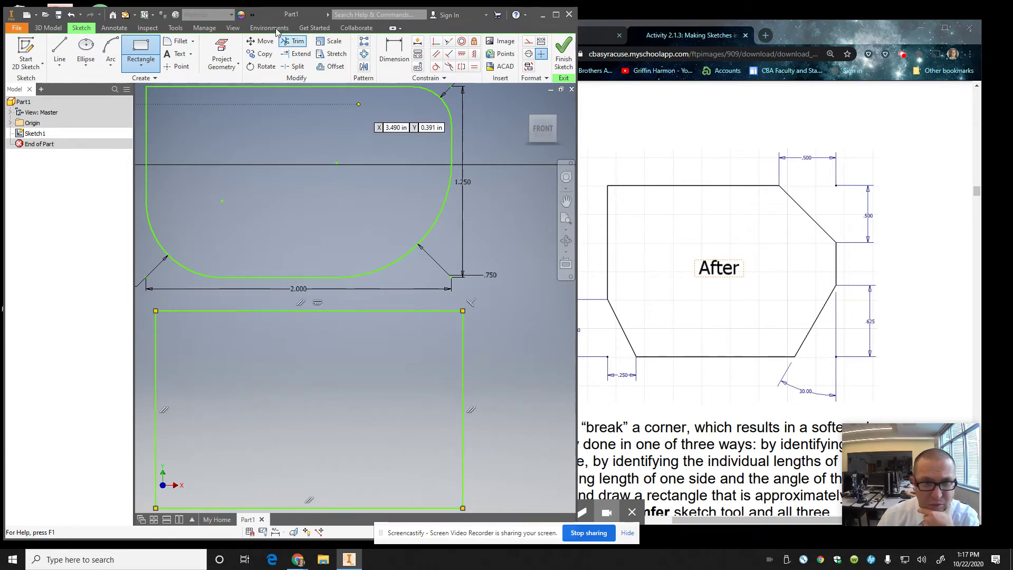
- Dimension the right edge of the lower rectangle and set its height to 1.5 in
click(394, 53)
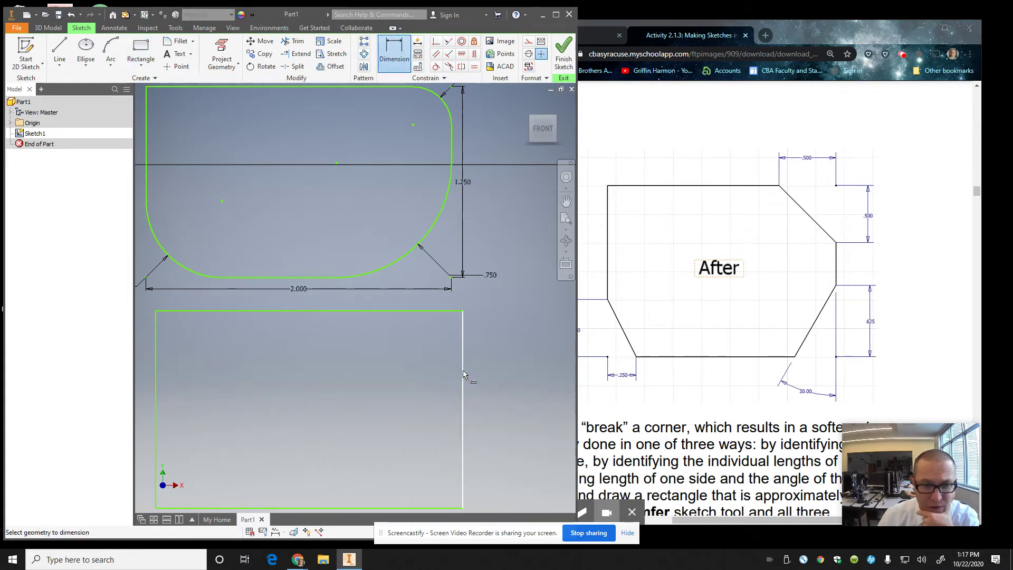
click(464, 374)
click(501, 371)
text(1.5)
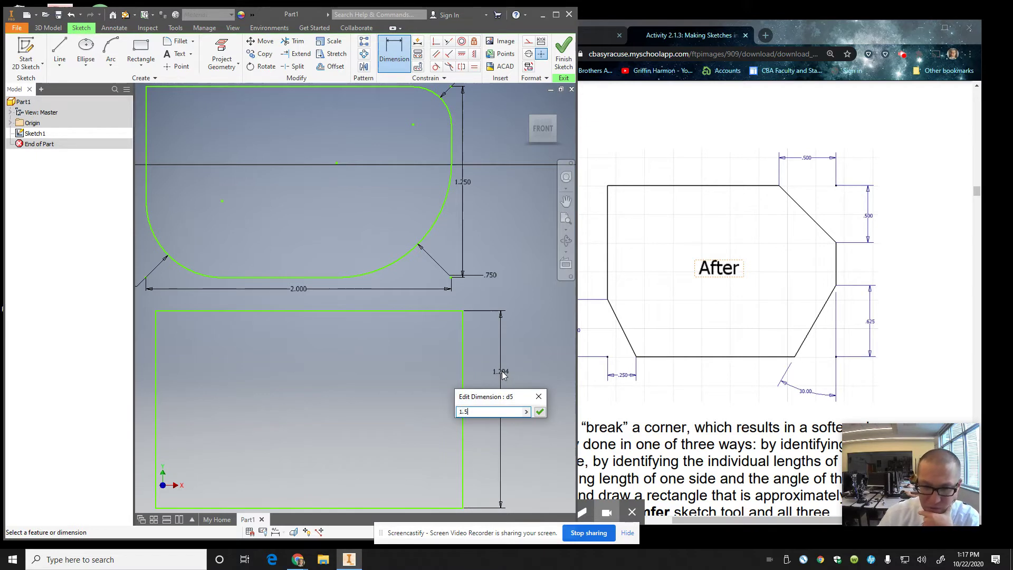
key(Return)
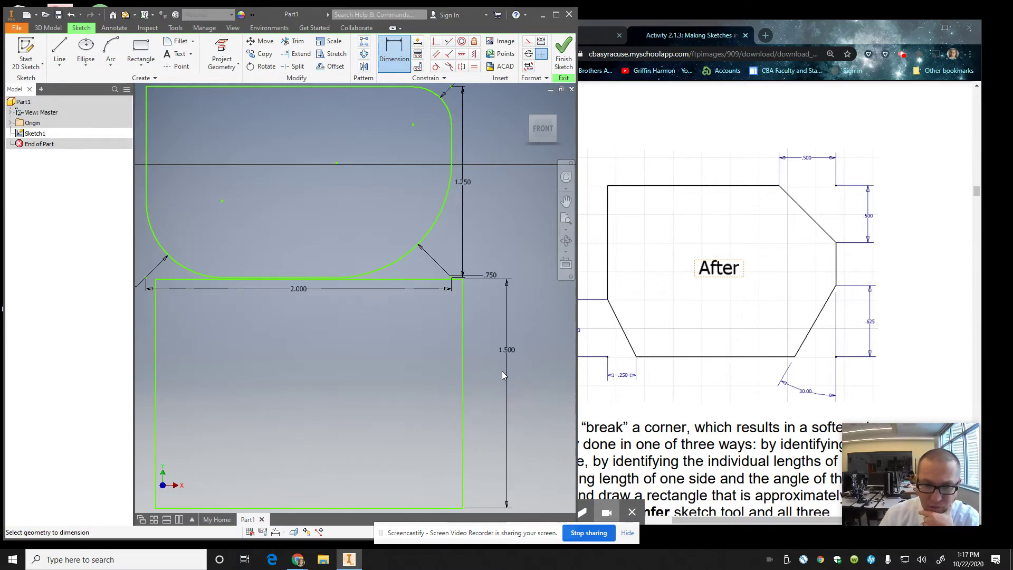
click(566, 201)
drag(421, 215, 410, 106)
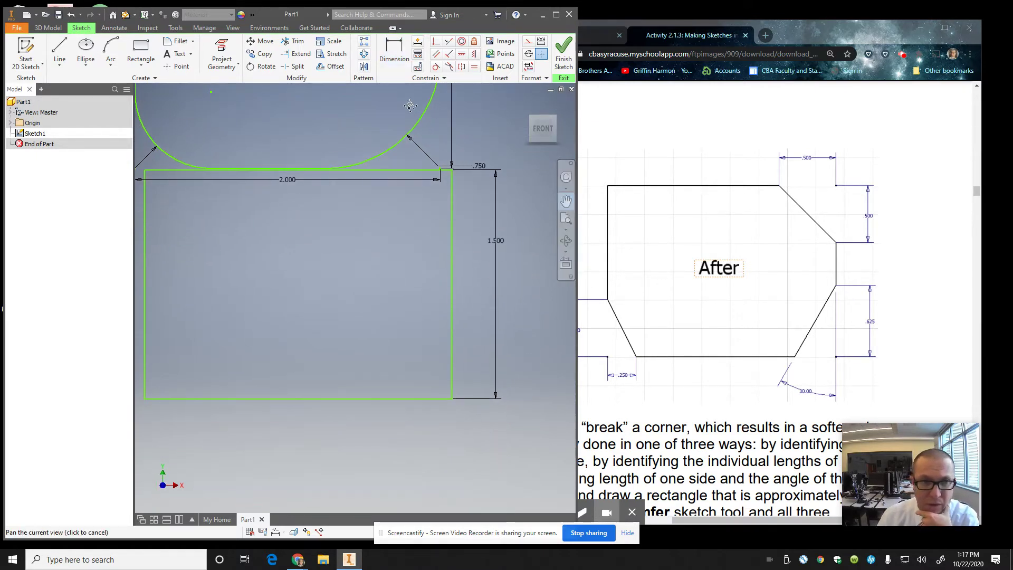
- Move the lower rectangle down, clear of the filleted shape, and undo a trial stretch of its right edge
key(Escape)
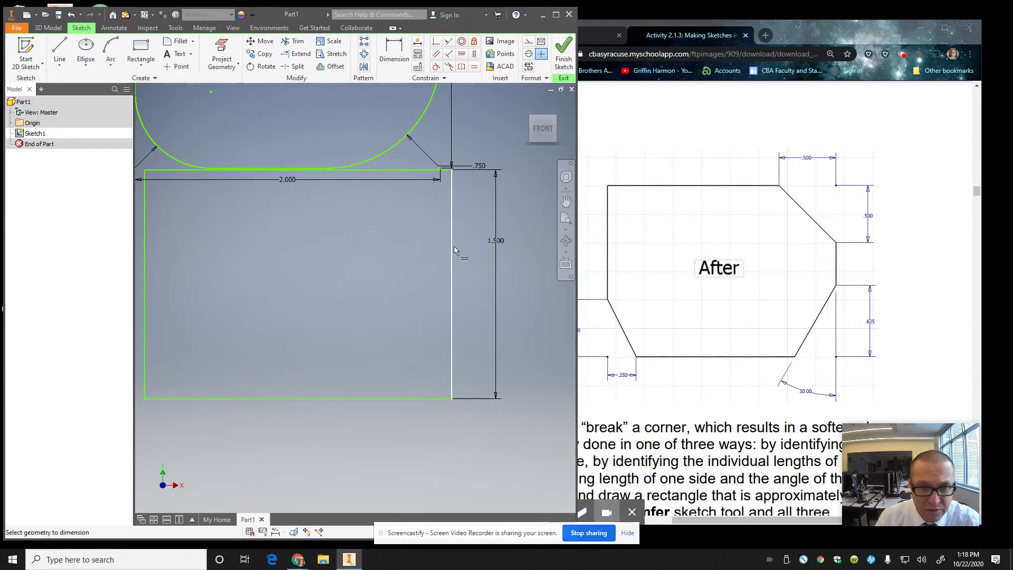
key(d)
click(451, 246)
key(Escape)
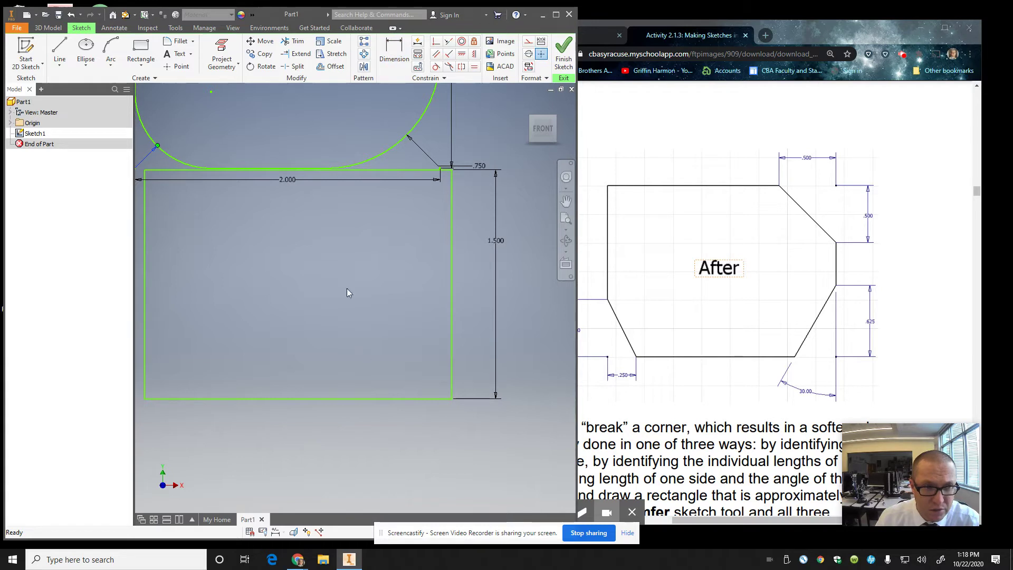
drag(157, 171, 213, 217)
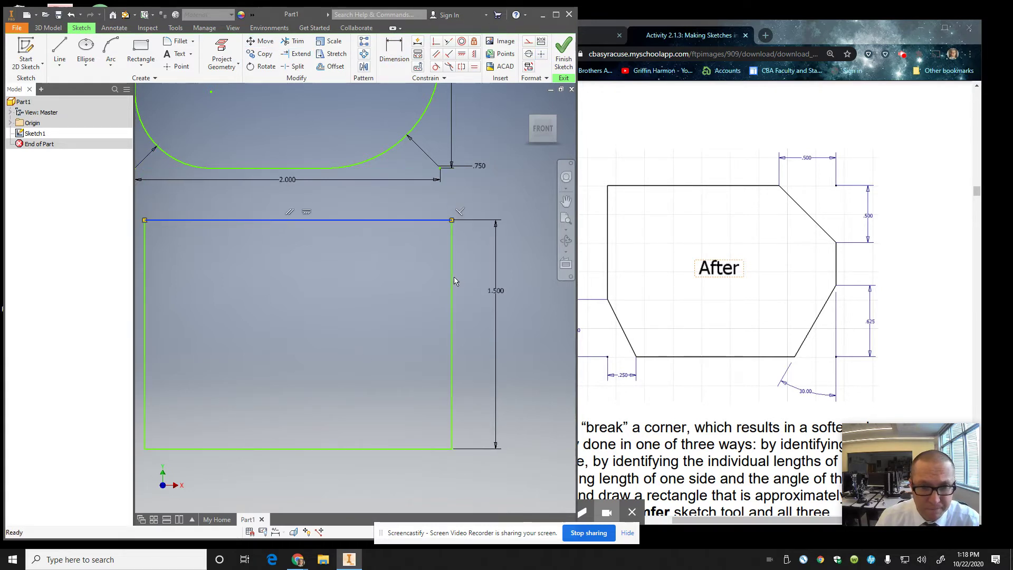
drag(452, 276, 523, 276)
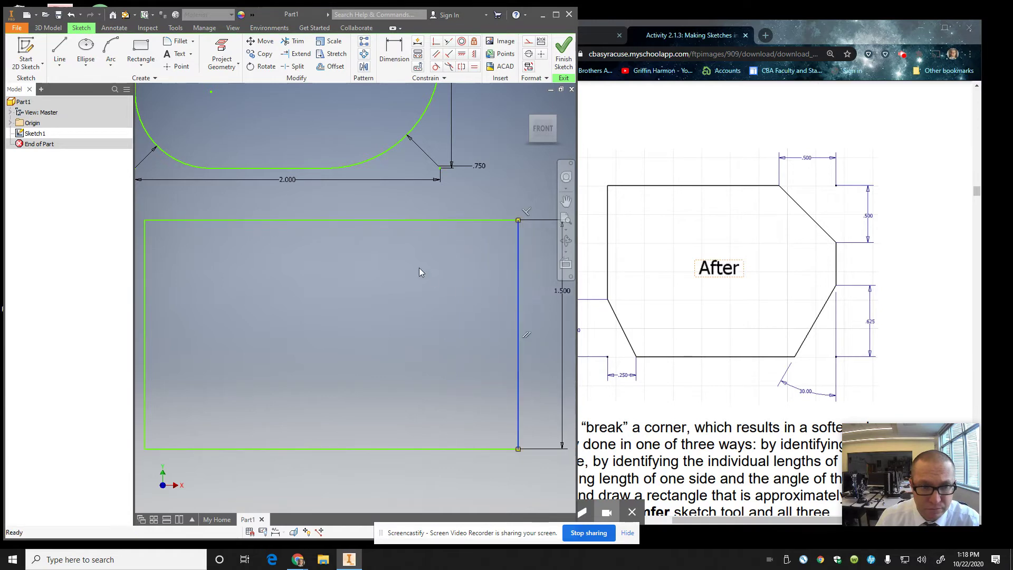
key(ctrl+z)
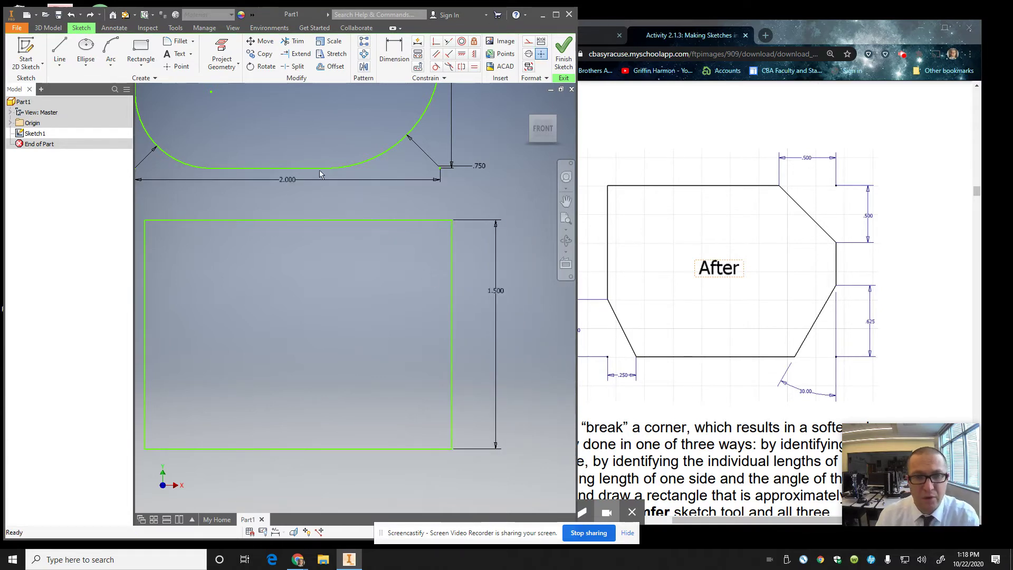
- Start the sketch Chamfer tool and shift the browser window aside so the example's chamfer dimensions are readable
click(193, 41)
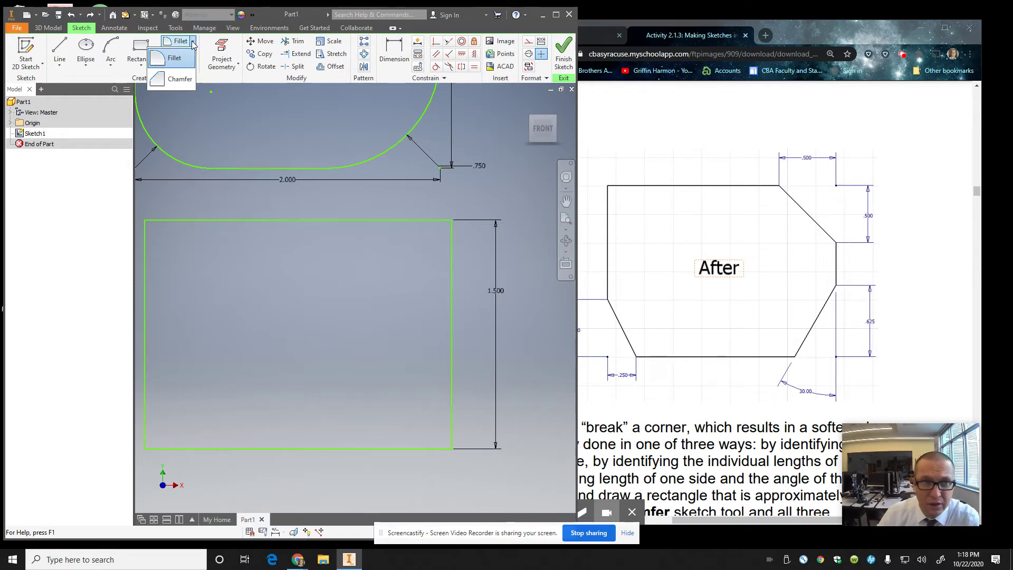
click(173, 86)
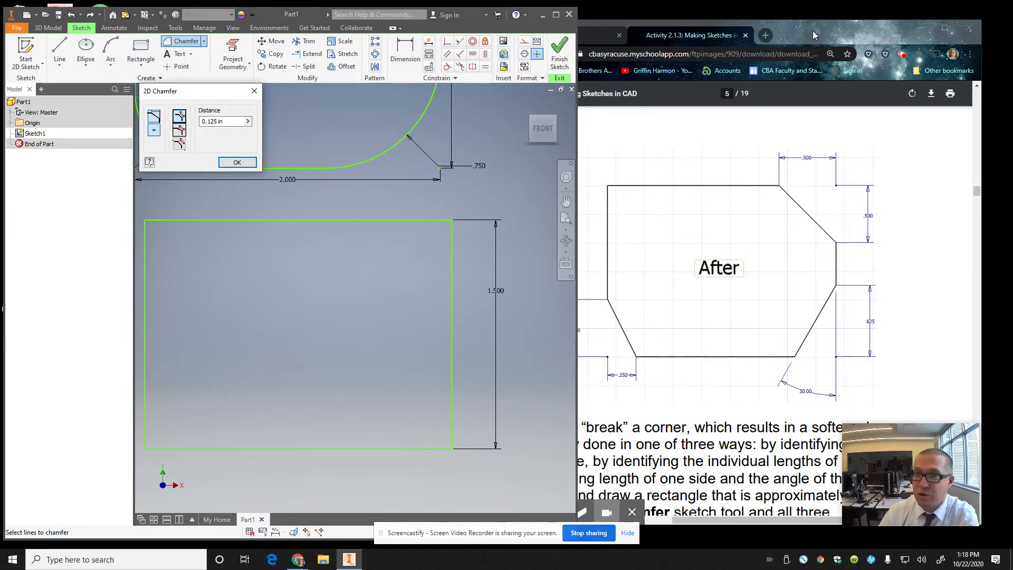
drag(812, 30, 863, 29)
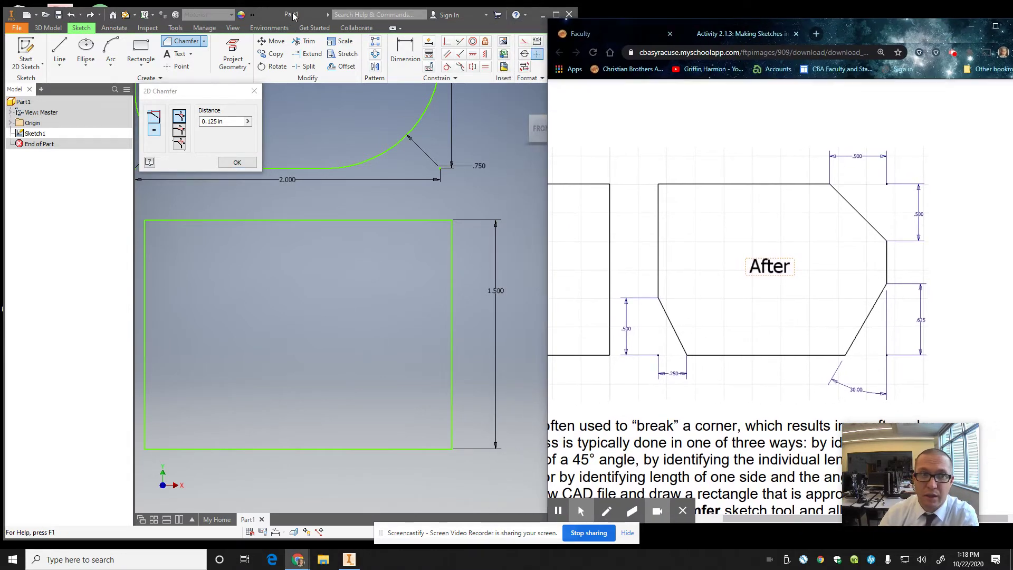
click(369, 106)
click(179, 144)
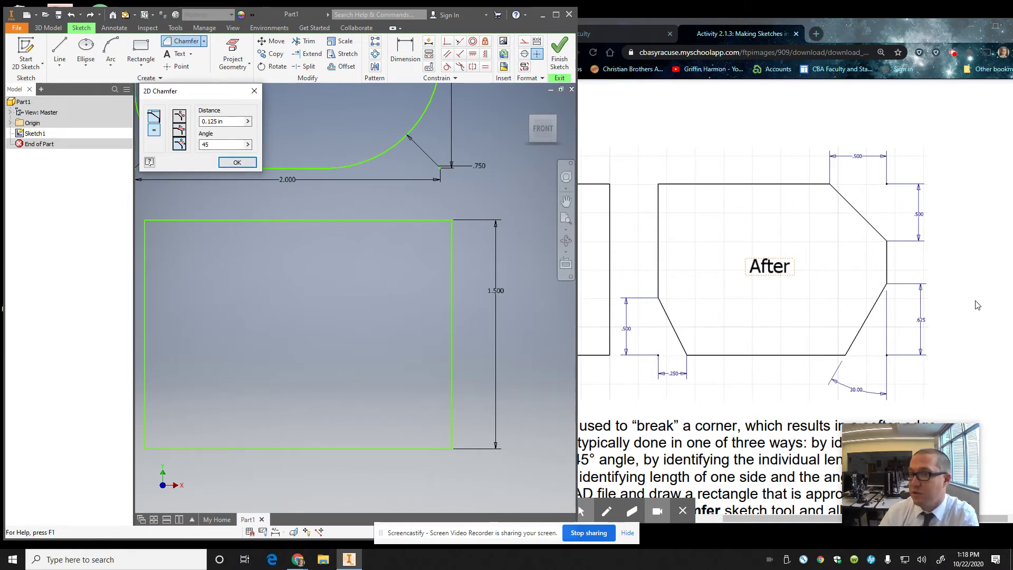
click(179, 115)
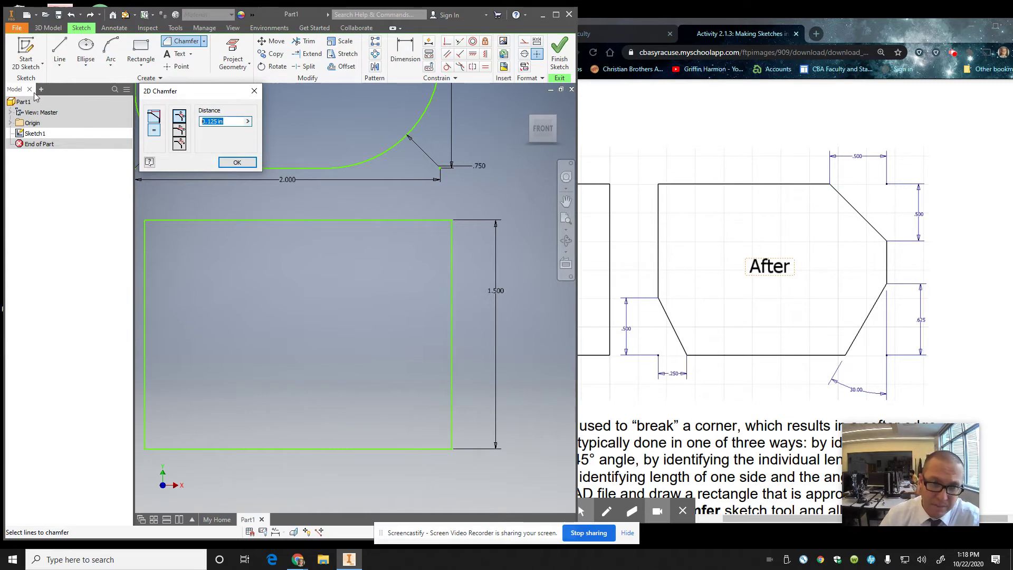
key(Escape)
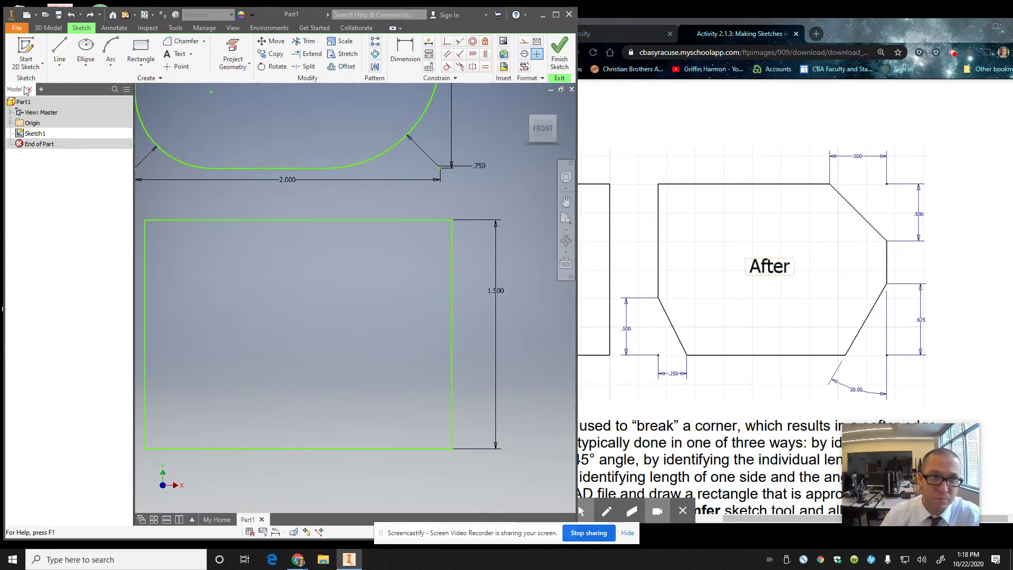
- Chamfer the lower rectangle's top-right corner with an equal distance of 0.5 in
click(184, 41)
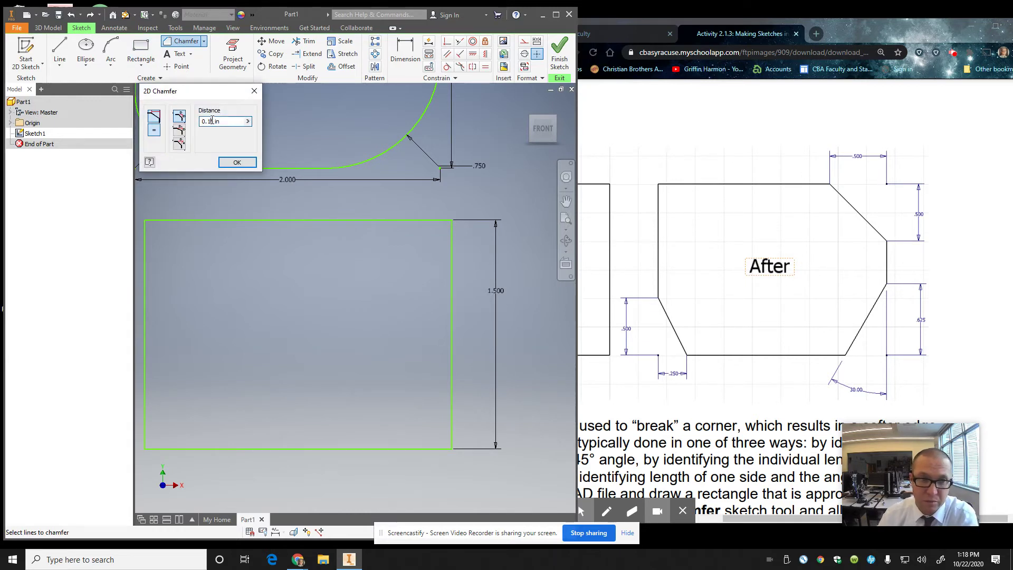
click(442, 220)
click(451, 227)
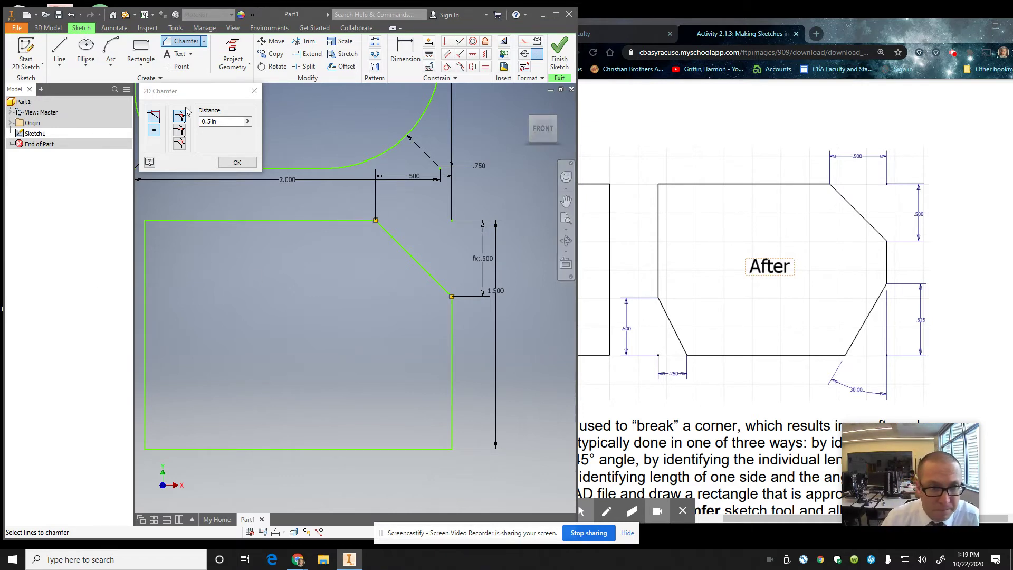
- Chamfer the bottom-left corner using two distances, 0.5 in along the left edge and 0.25 in along the bottom edge
click(182, 130)
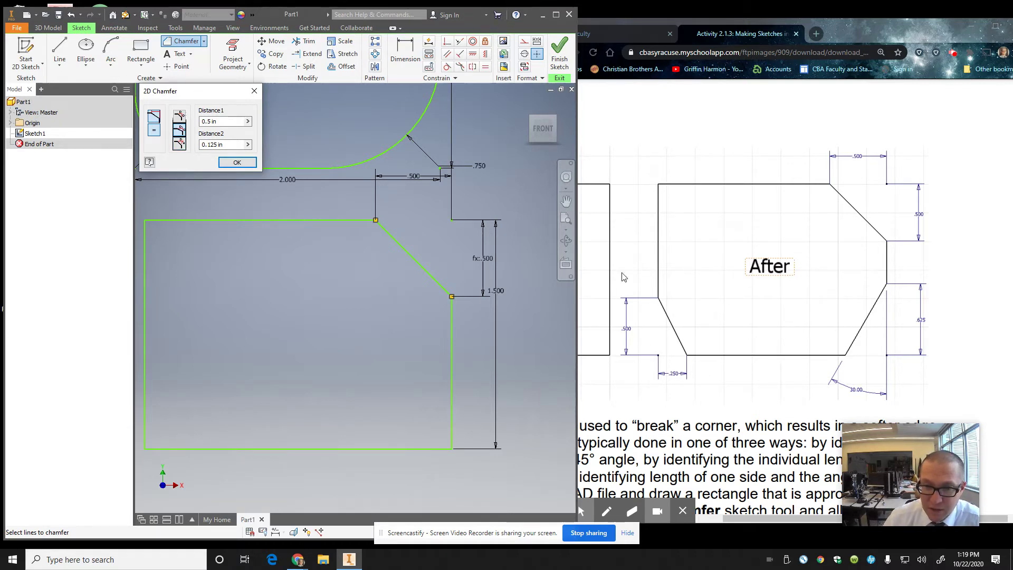
click(209, 143)
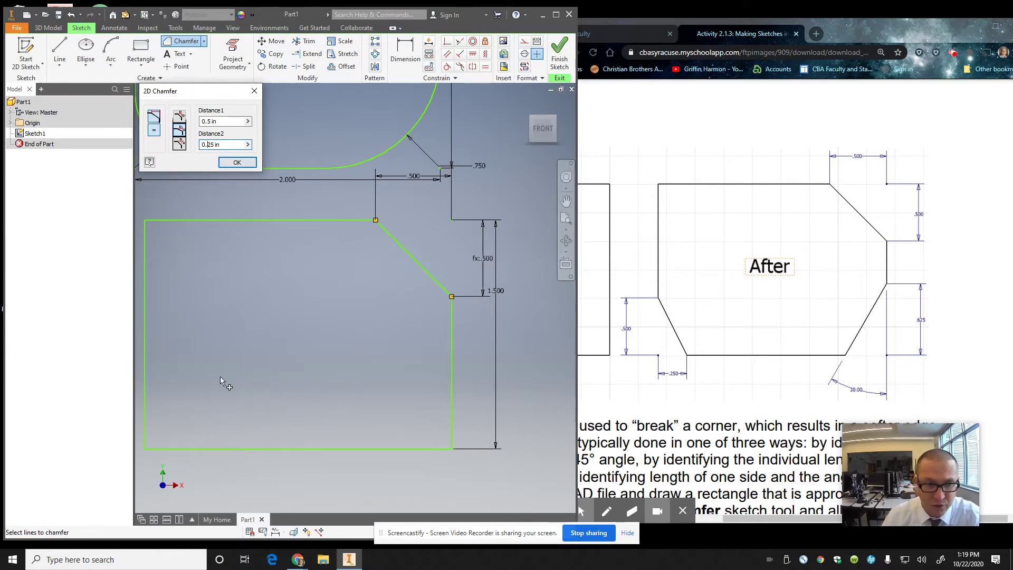
click(145, 356)
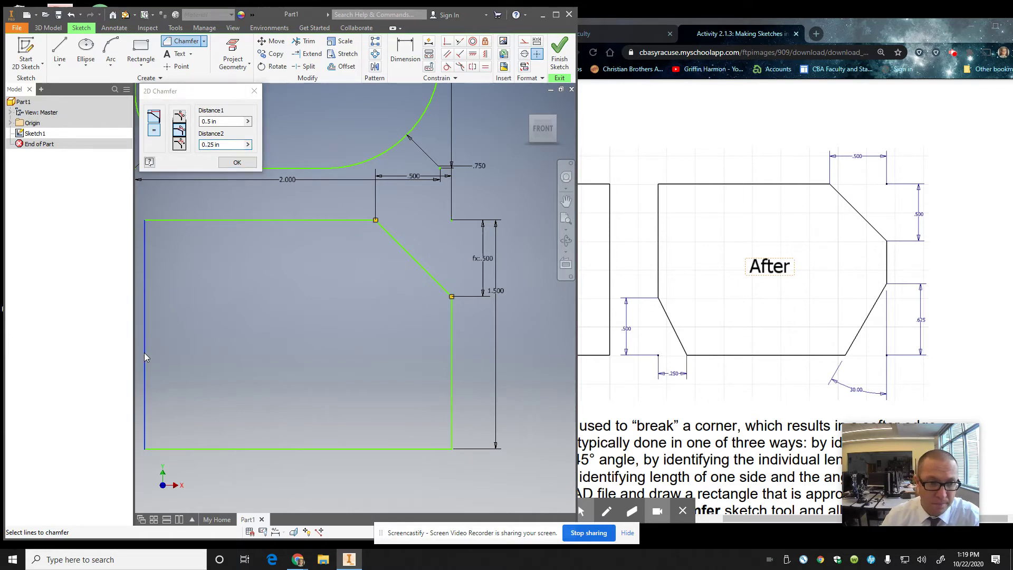
click(188, 450)
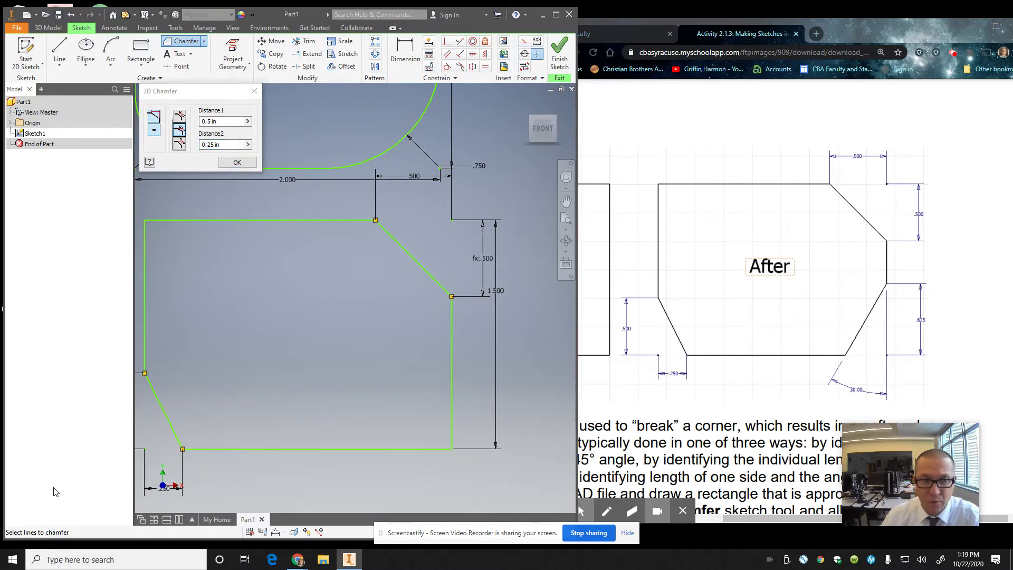
- Chamfer the bottom-right corner with a 0.625 in distance along the right edge and a 30-degree angle, and finish chamfering
scroll(311, 278, down, 5)
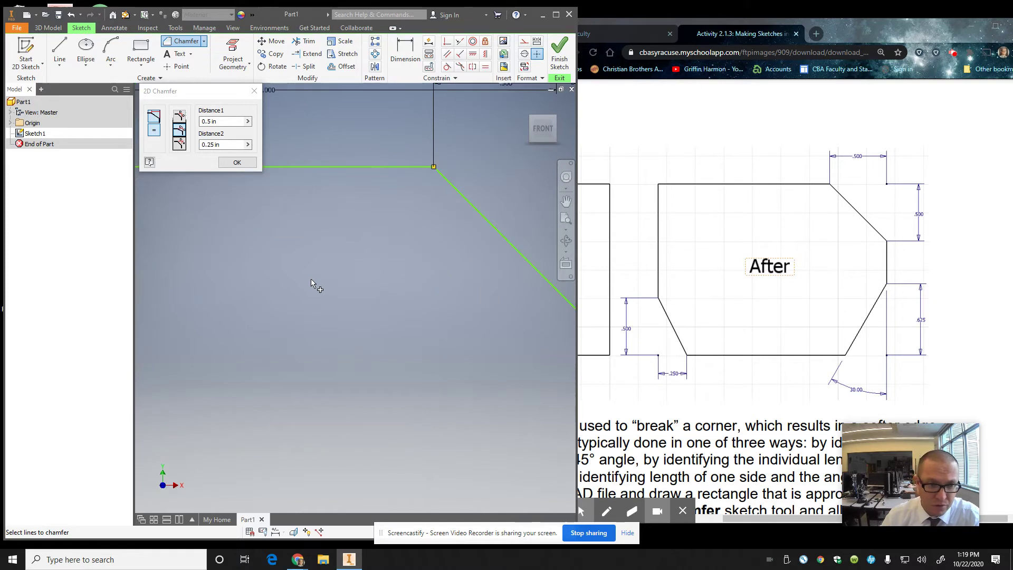
scroll(311, 279, up, 4)
scroll(311, 278, up, 2)
click(566, 201)
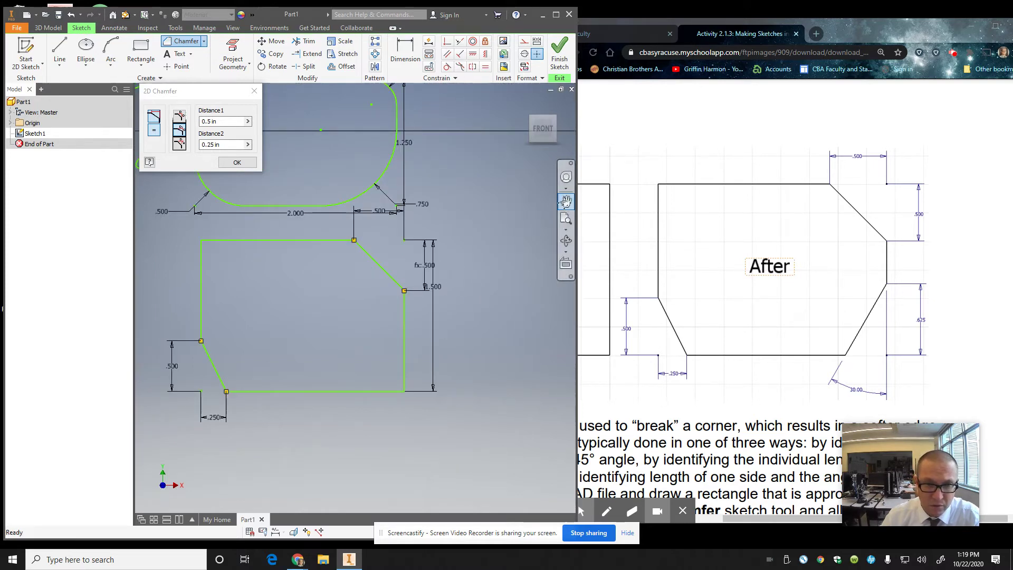
mouse_move(249, 298)
mouse_down()
mouse_move(307, 332)
mouse_move(316, 358)
mouse_up()
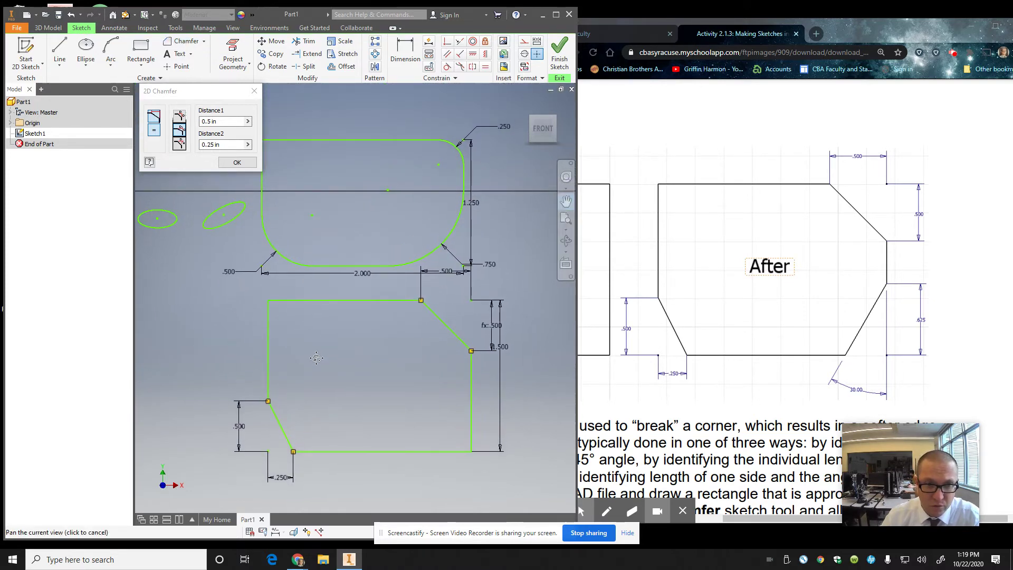
click(566, 201)
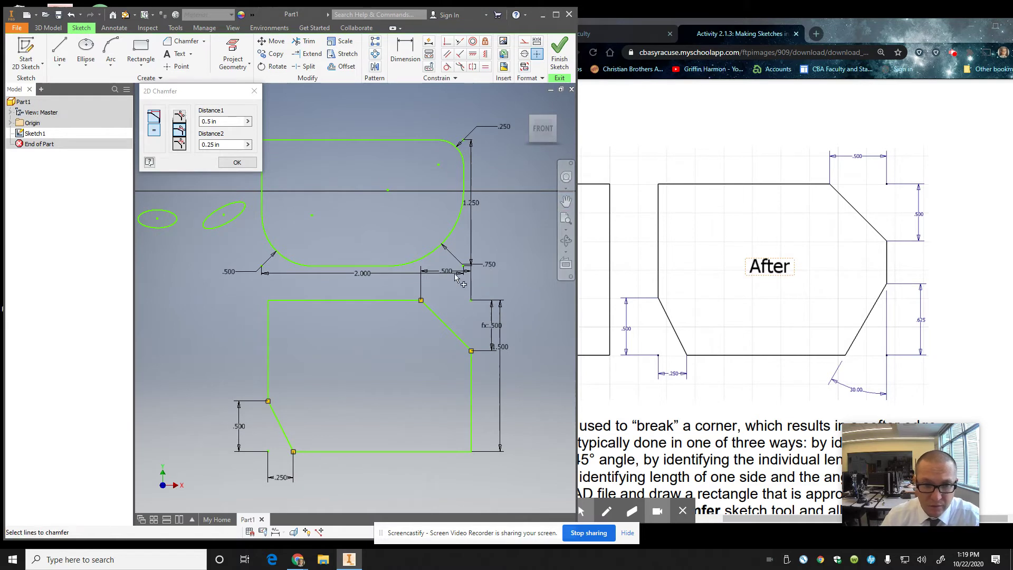
click(179, 144)
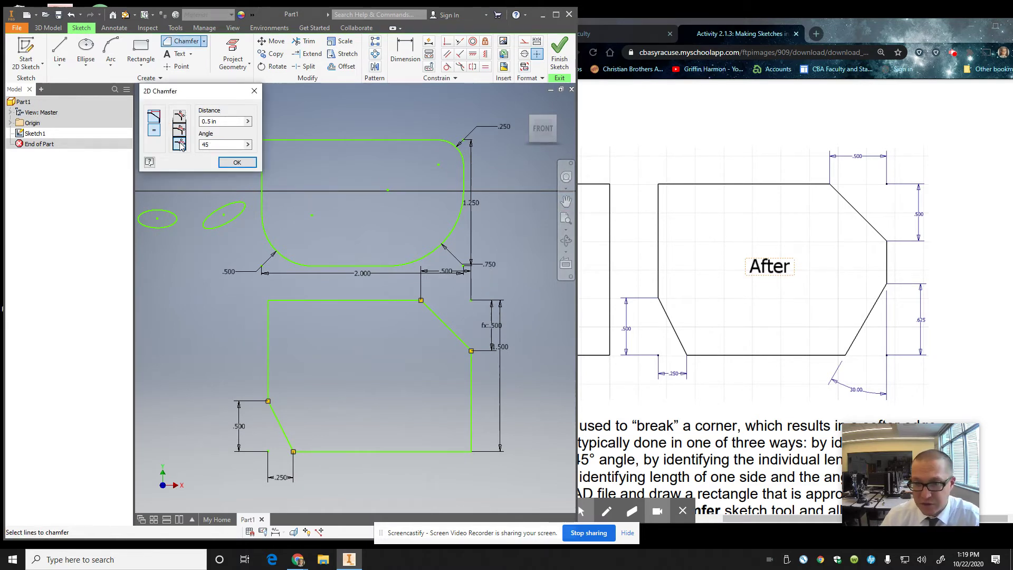
click(208, 121)
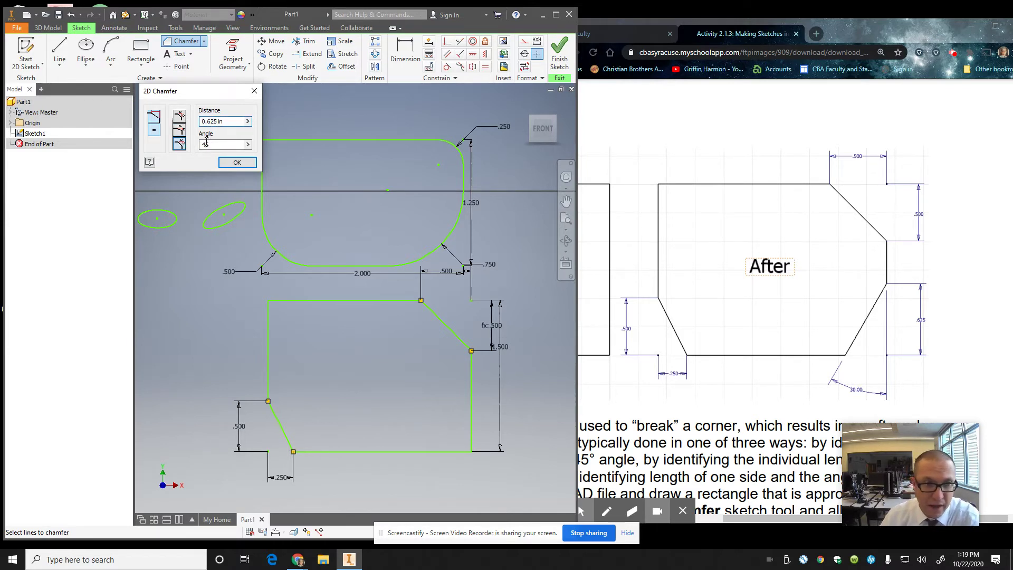
text(30)
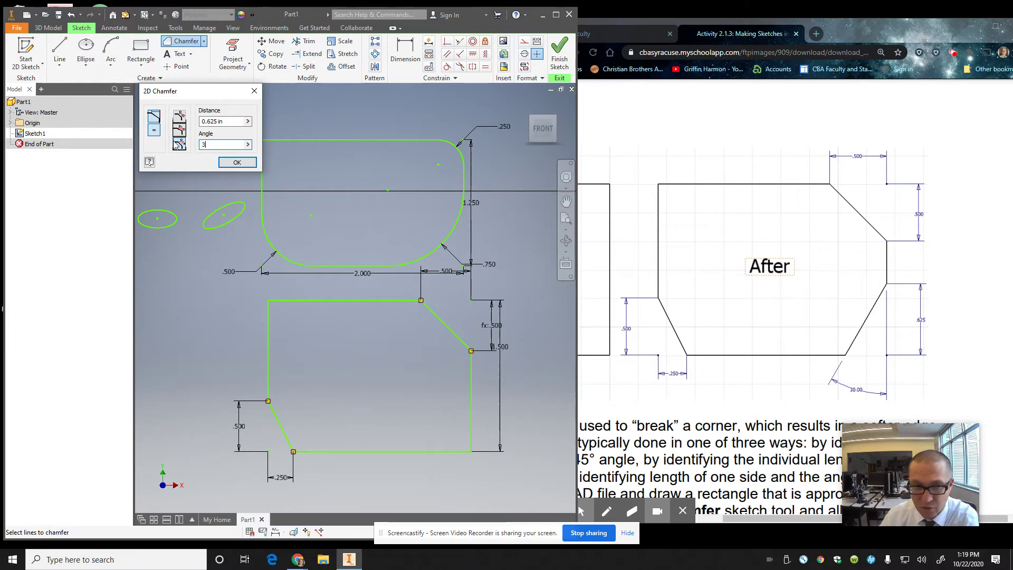
click(473, 407)
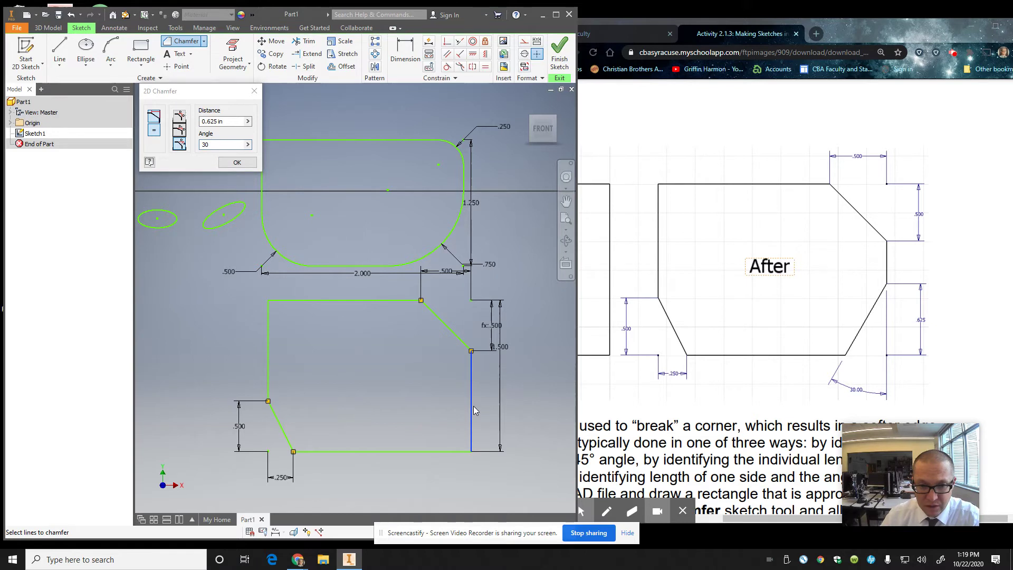
click(458, 453)
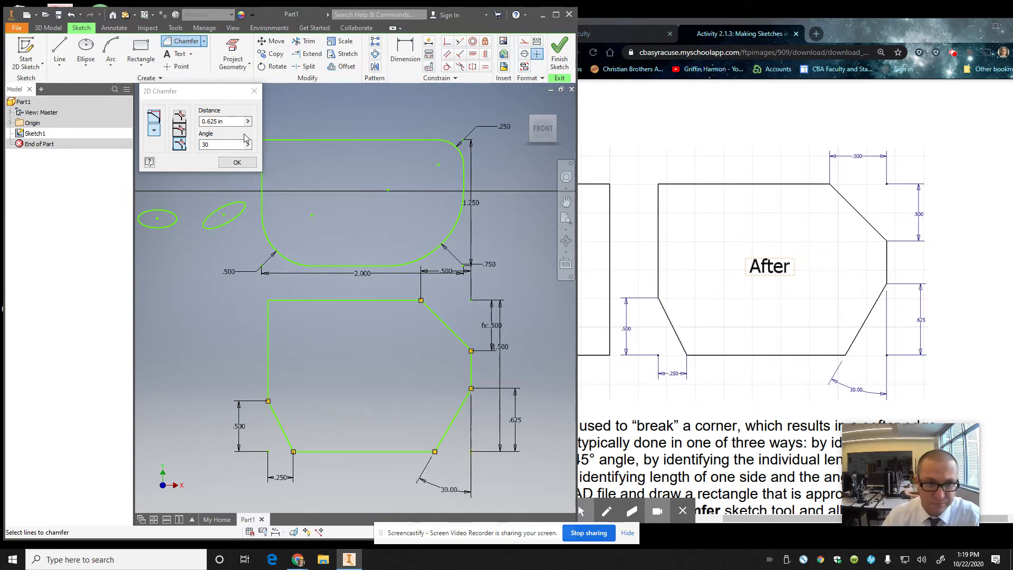
click(237, 162)
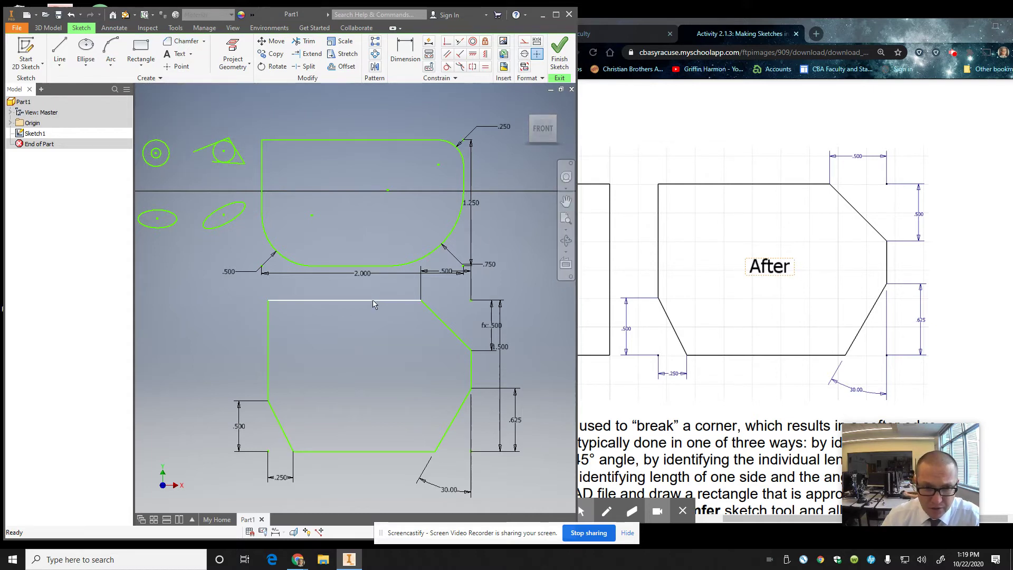
- Move the chamfered shape farther down so its dimensions are separated from those of the filleted shape, and deselect its top edge
drag(333, 301, 333, 333)
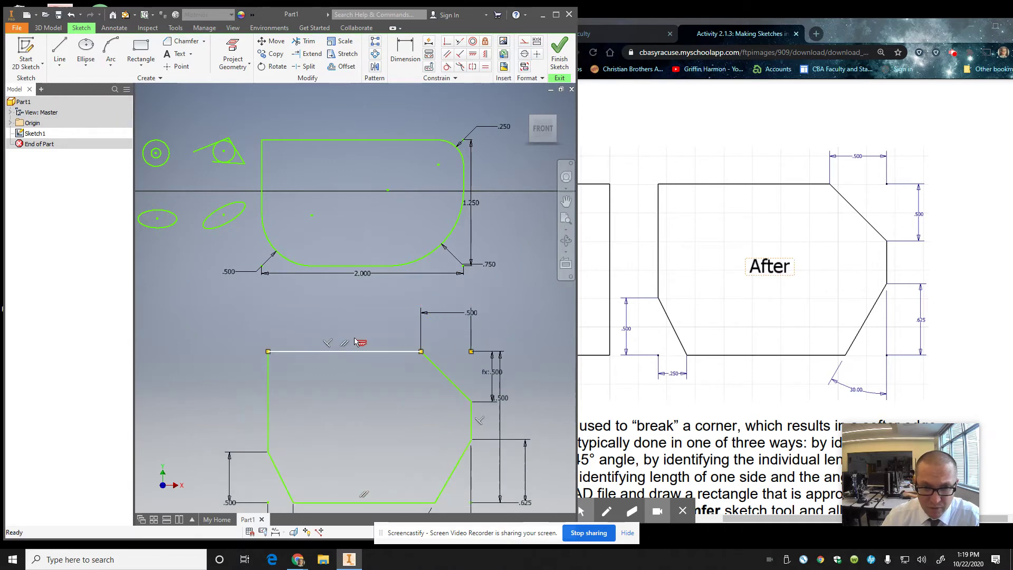
scroll(353, 337, down, 3)
scroll(354, 341, up, 5)
scroll(355, 340, down, 6)
scroll(354, 340, up, 2)
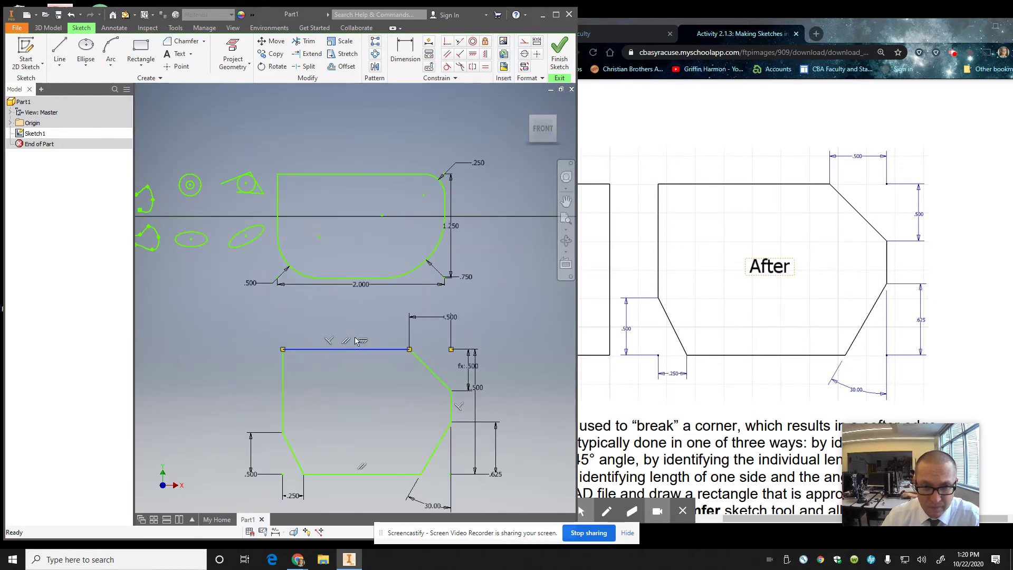
scroll(368, 209, up, 2)
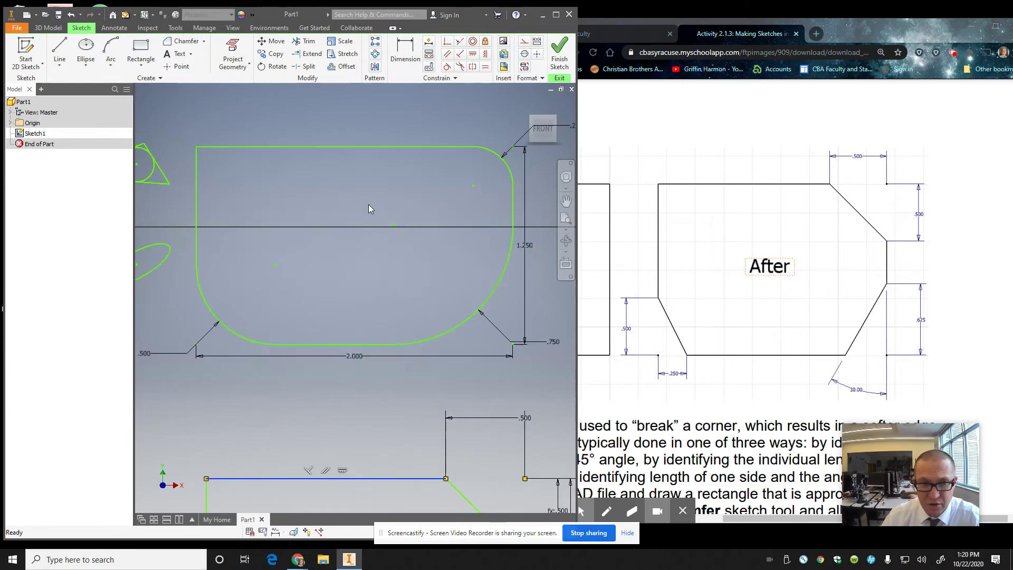
scroll(366, 222, down, 4)
scroll(367, 248, up, 3)
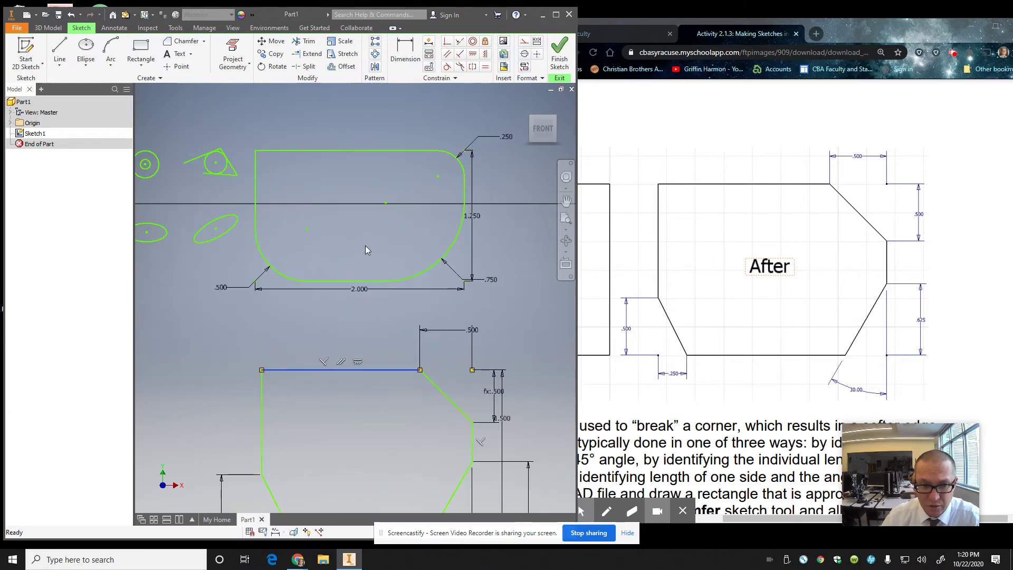
click(426, 240)
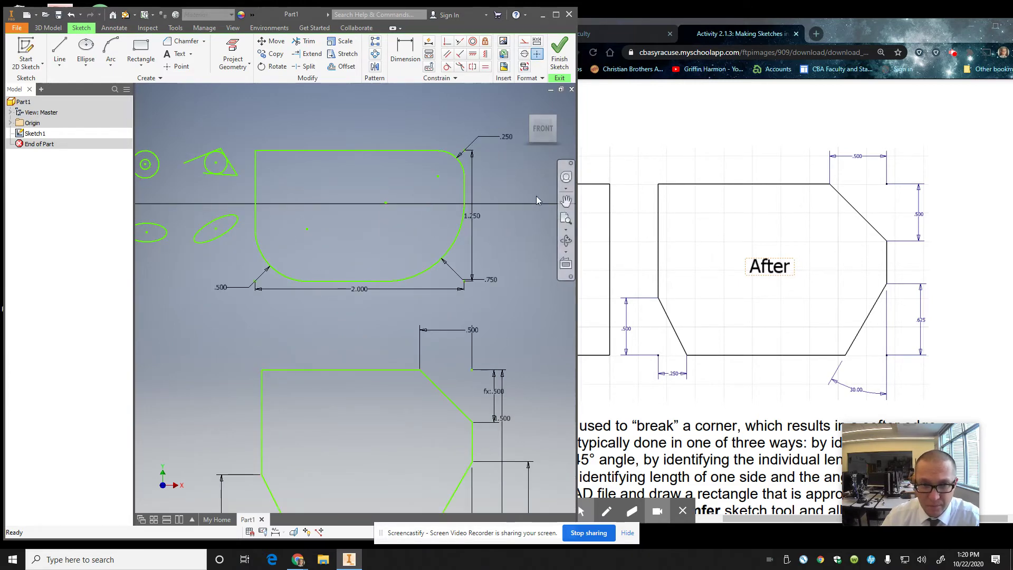
- Review the filleted and chamfered shapes together and go to the polygon exercise on page 6 of the browser document
click(565, 200)
drag(376, 303, 384, 233)
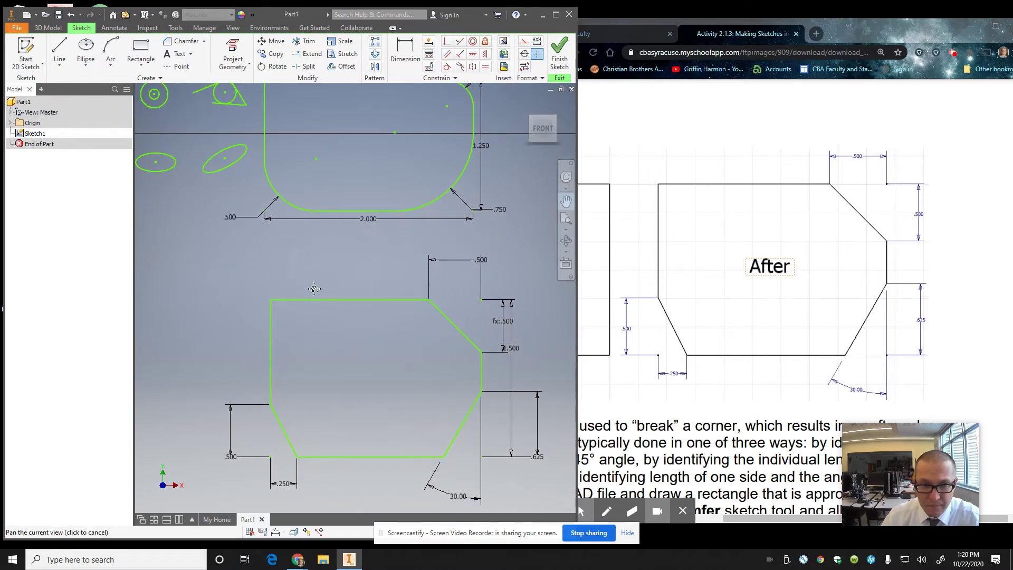
drag(325, 242, 357, 264)
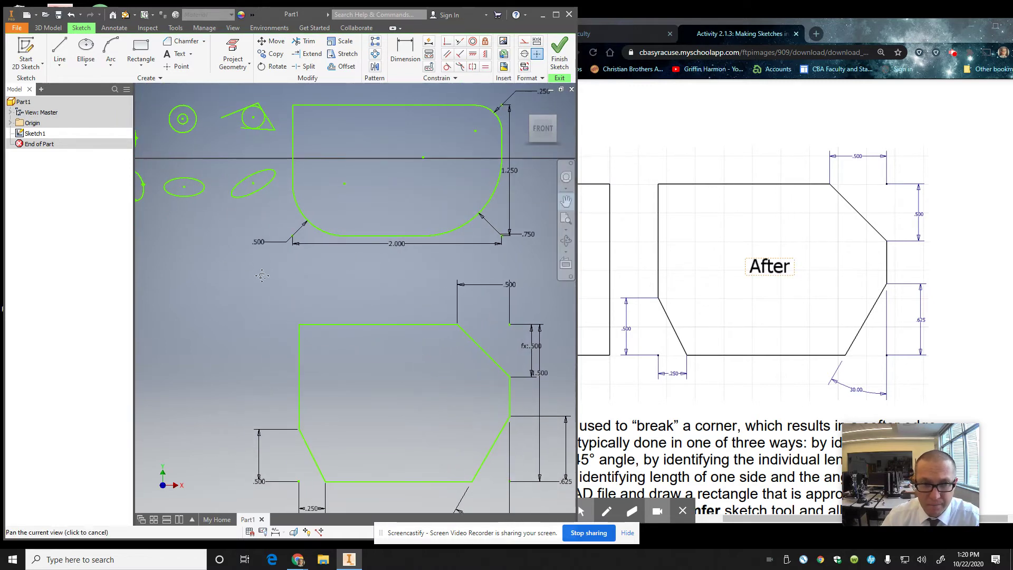
mouse_move(261, 277)
mouse_down()
mouse_move(429, 250)
mouse_move(495, 200)
mouse_move(326, 197)
mouse_move(250, 225)
mouse_move(275, 263)
mouse_up()
click(774, 26)
scroll(762, 219, down, 8)
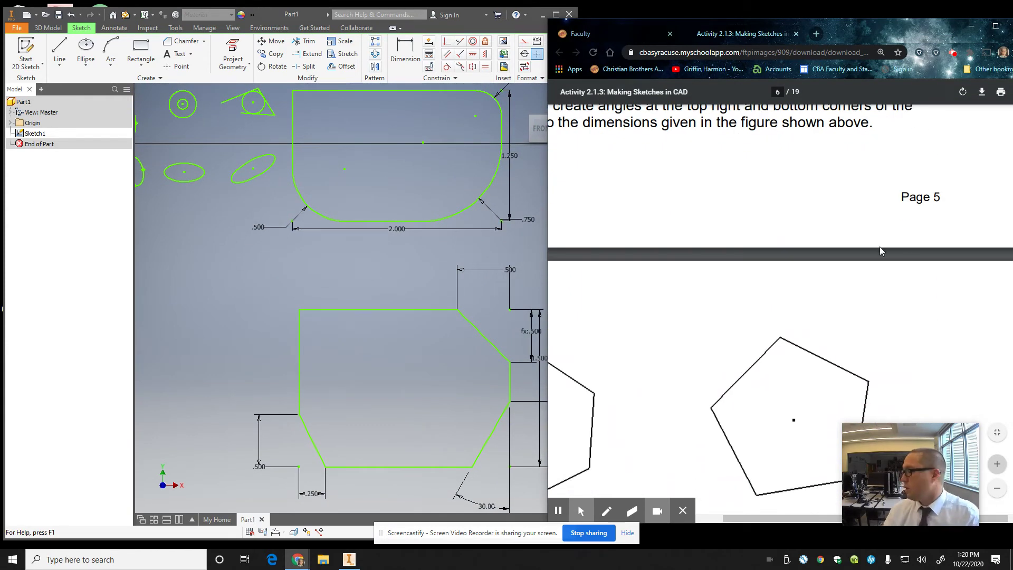
- Examine the four regular polygon figures on page 6 and find empty sketch space below the spline shapes
click(1000, 488)
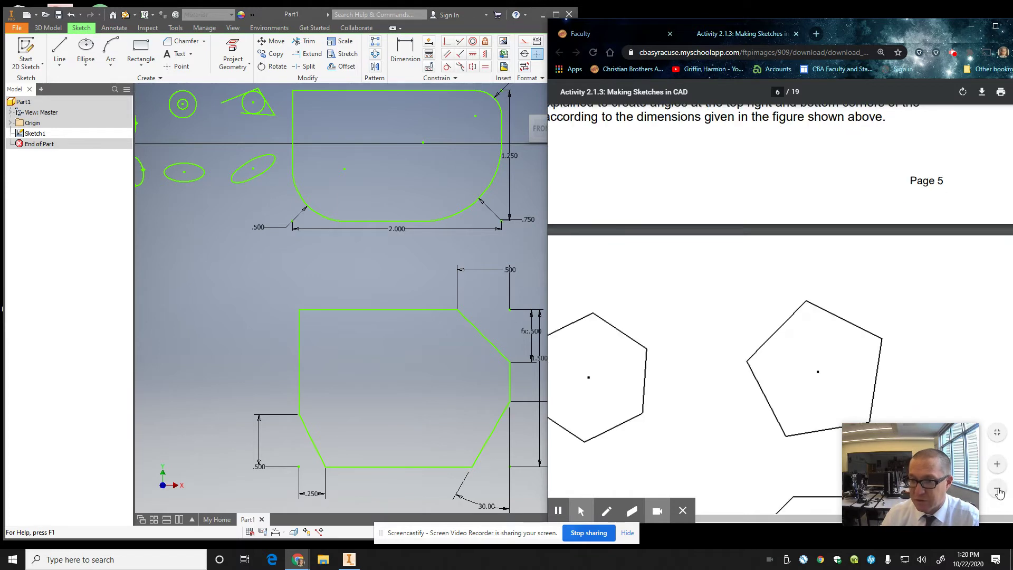
click(998, 491)
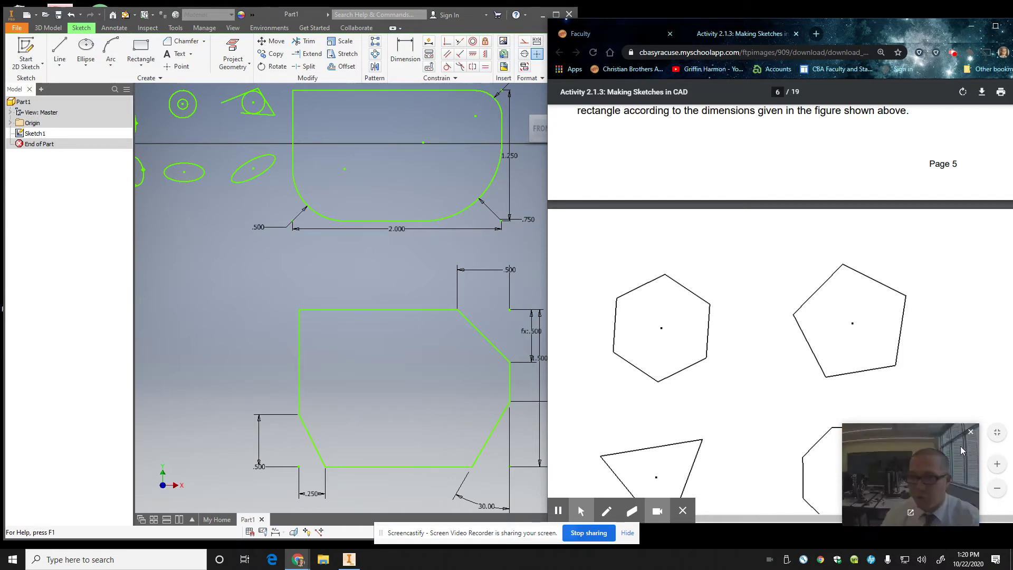
click(998, 489)
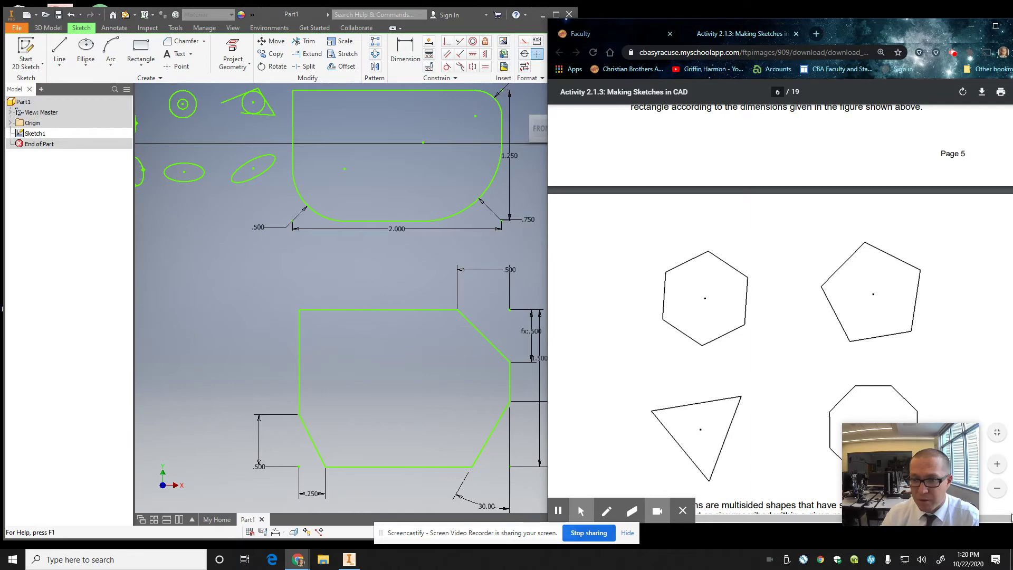
click(997, 490)
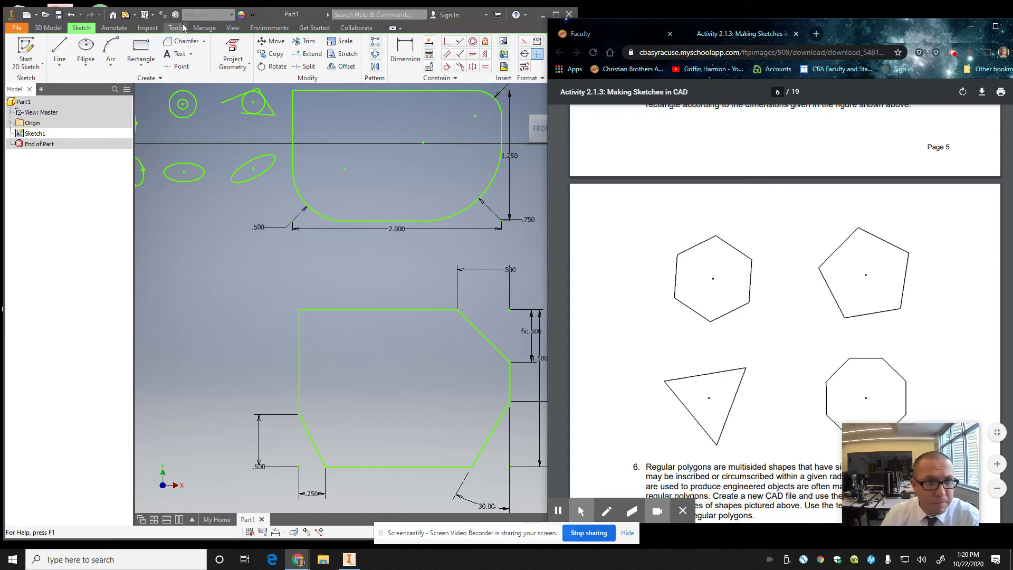
click(267, 7)
key(F2)
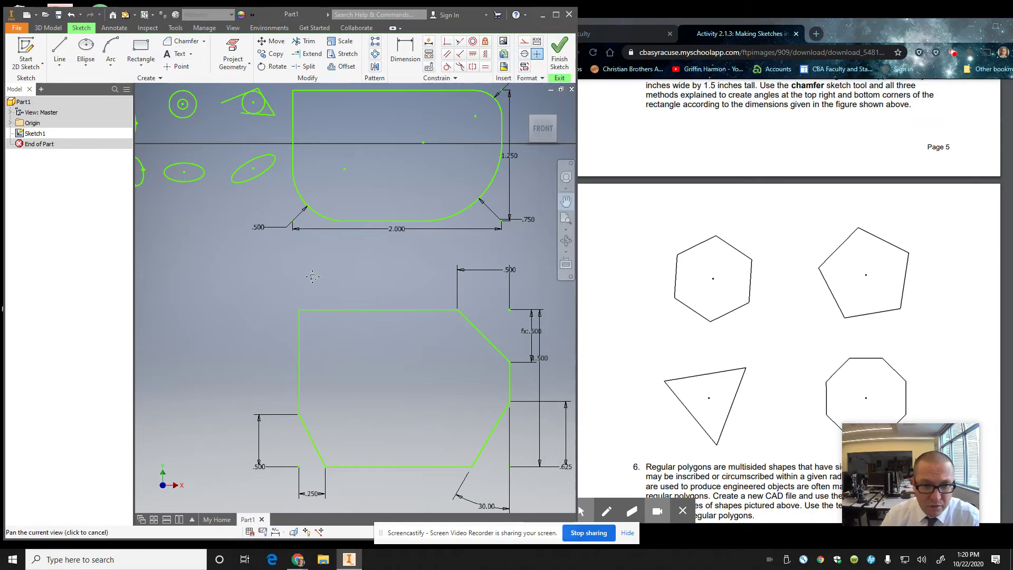
drag(313, 277, 637, 215)
mouse_move(460, 275)
mouse_down()
mouse_move(424, 225)
mouse_move(96, 217)
mouse_up()
mouse_move(218, 208)
mouse_down()
mouse_move(717, 307)
mouse_move(656, 252)
mouse_up()
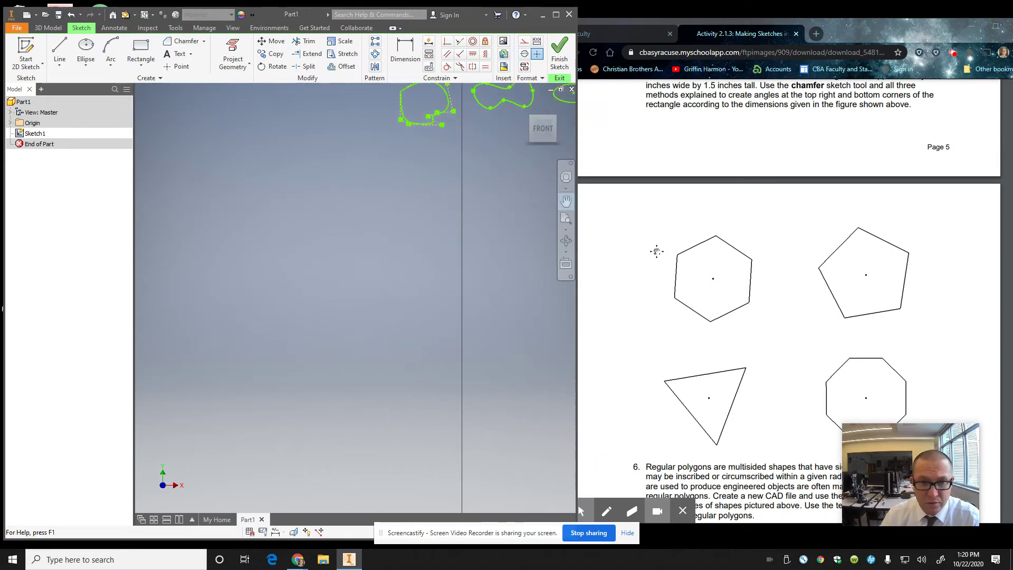
mouse_move(656, 252)
middle_down()
mouse_move(506, 200)
mouse_move(575, 236)
mouse_move(609, 201)
mouse_move(506, 276)
mouse_move(512, 263)
middle_up()
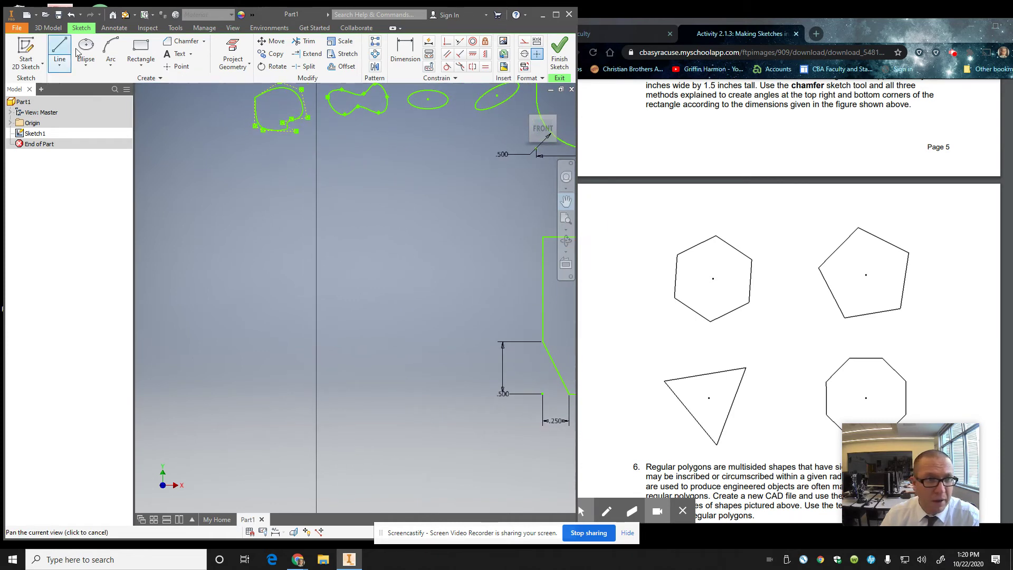
- Draw an inscribed six-sided polygon in the empty area below the closed spline shapes
click(137, 63)
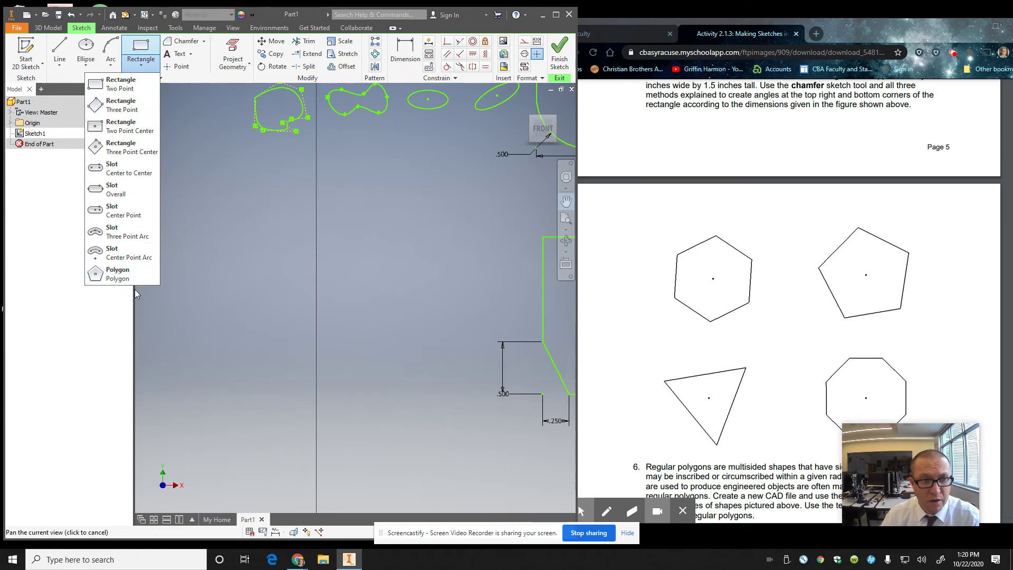
click(121, 273)
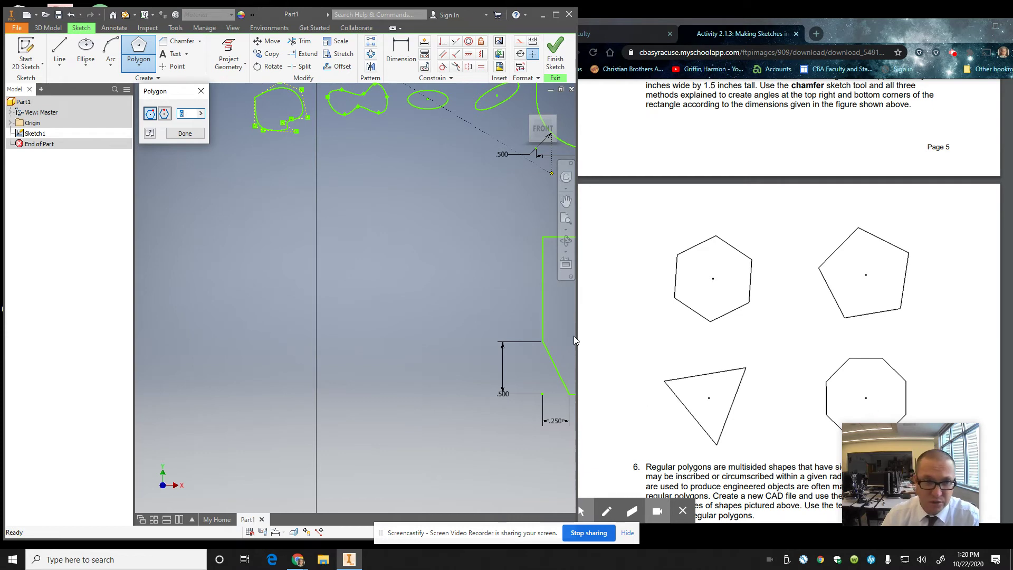
click(184, 133)
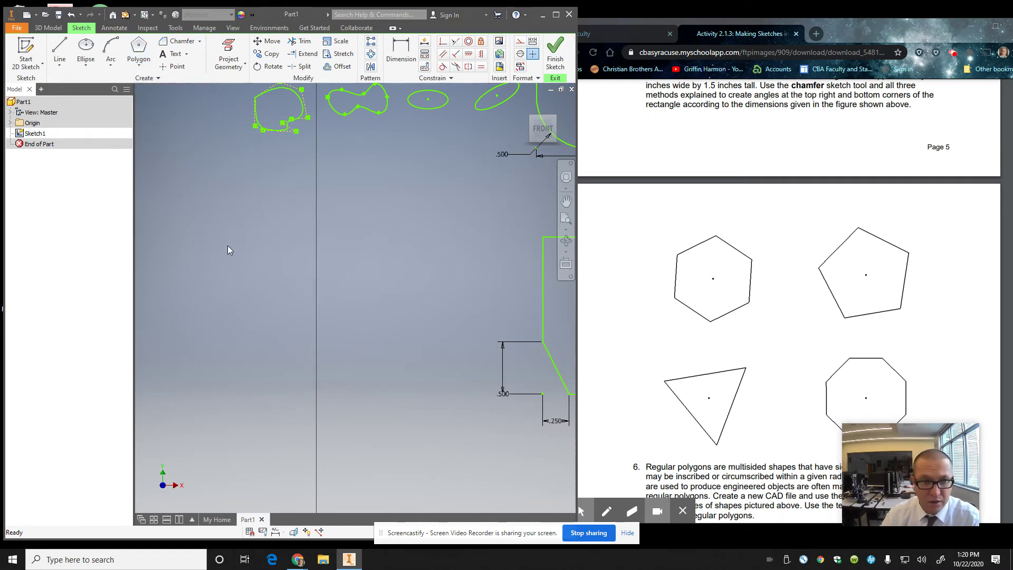
click(138, 48)
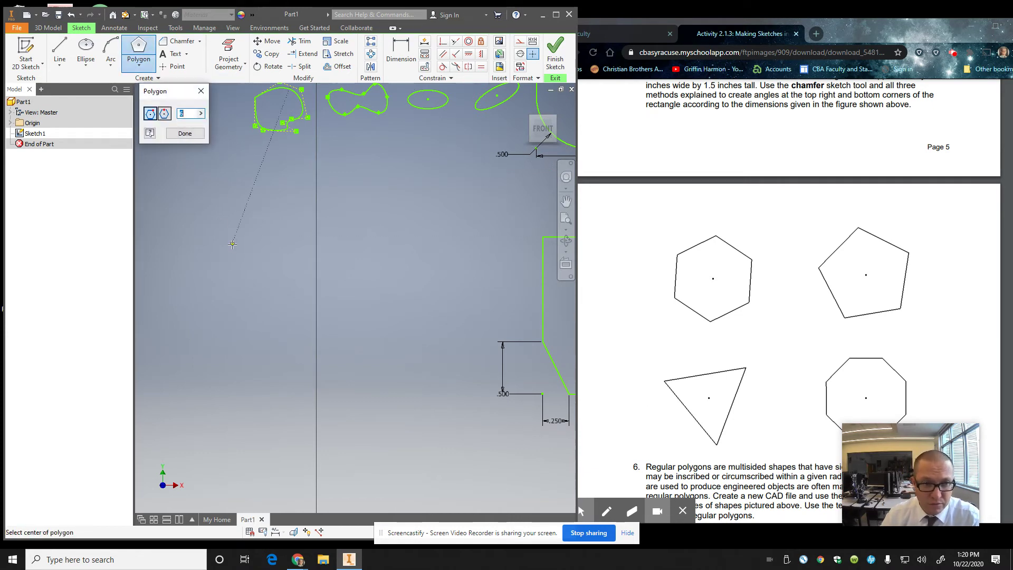
text(6)
click(244, 258)
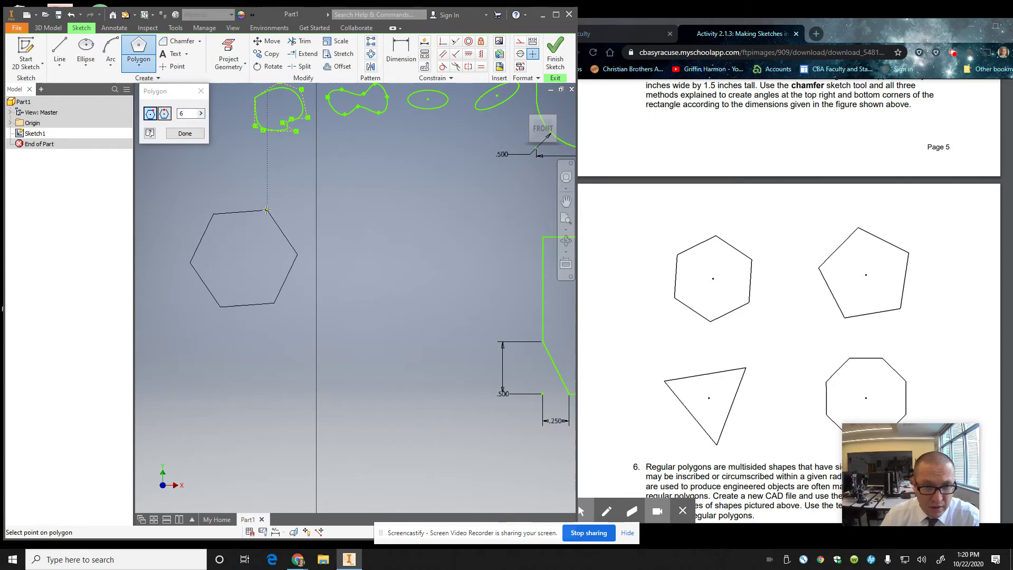
click(263, 203)
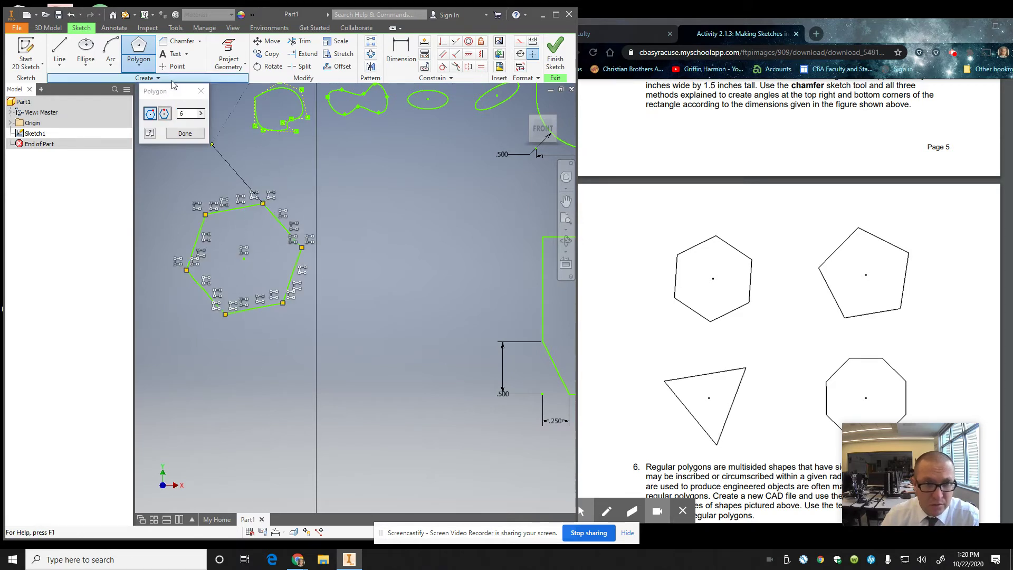
- Draw a smaller inscribed five-sided polygon beside the hexagon
text(5)
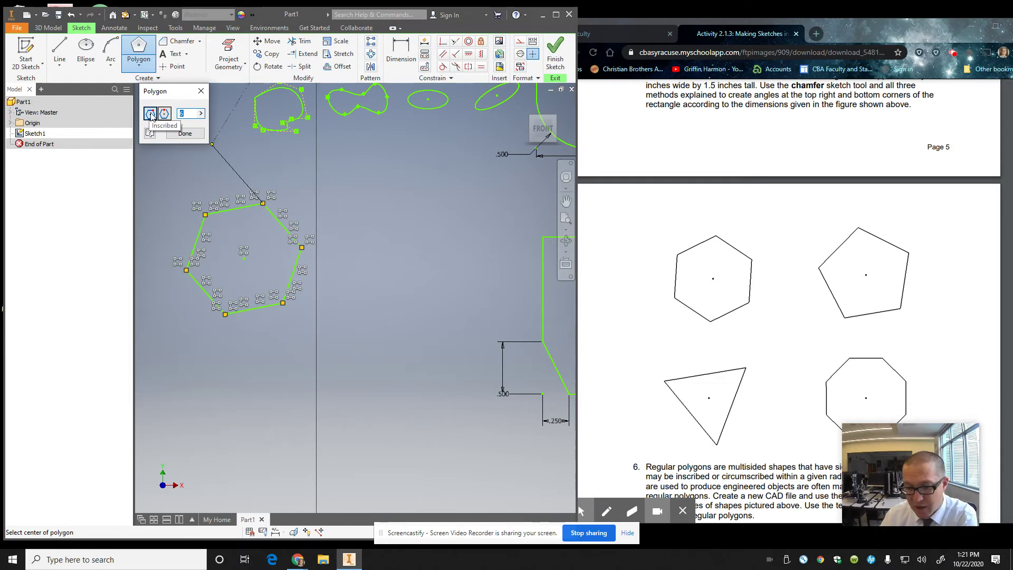
text(5)
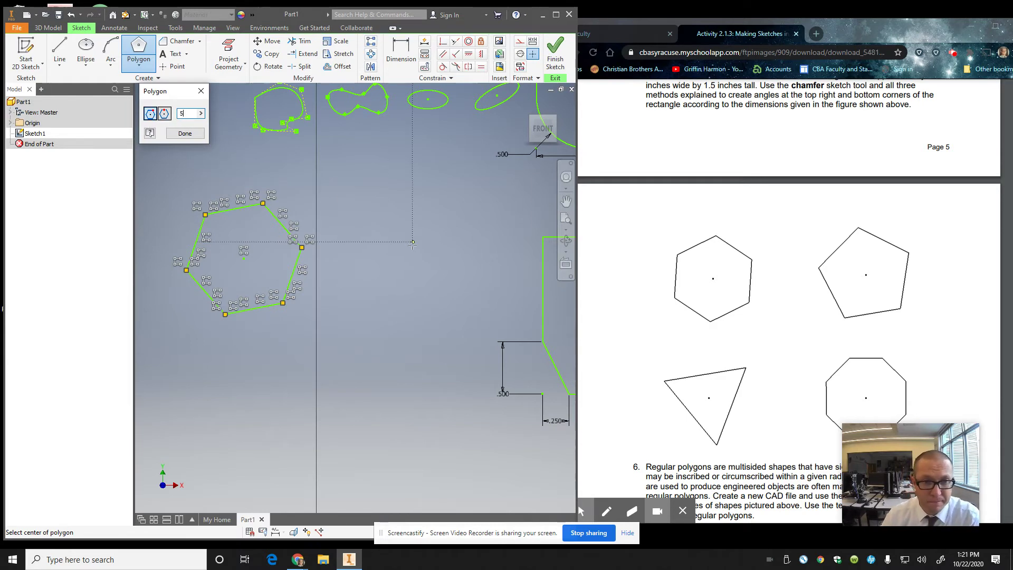
click(412, 243)
click(450, 255)
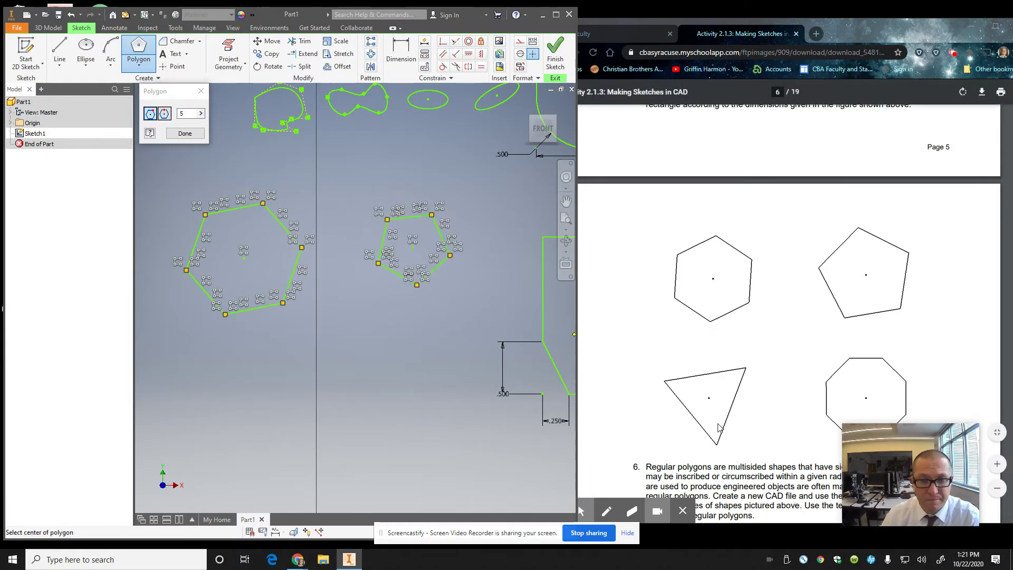
- Read the polygon and mirror exercises on pages 6 and 7, end the polygon command and find empty space above the earlier sketches
click(847, 27)
scroll(892, 258, down, 7)
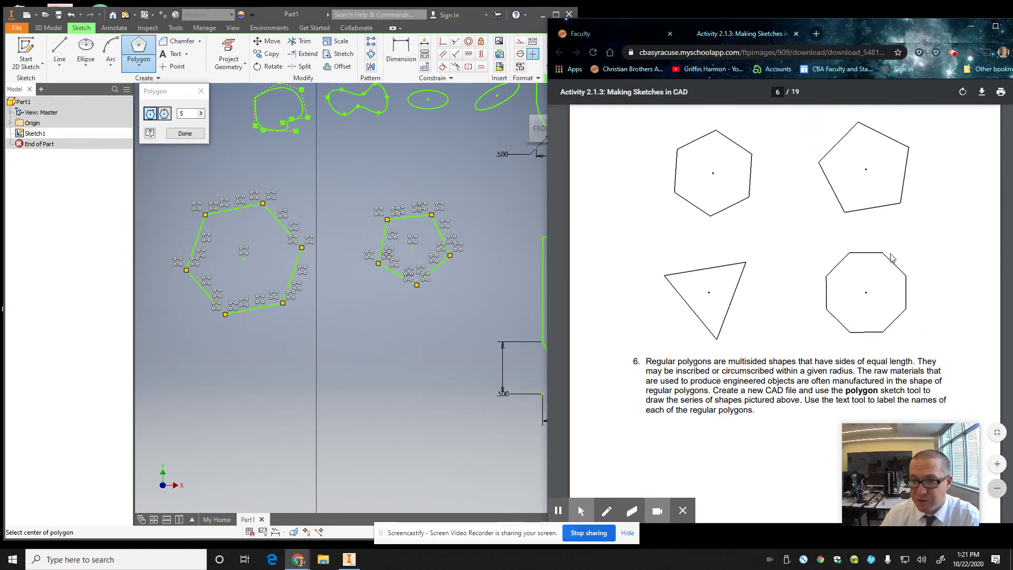
scroll(892, 257, down, 6)
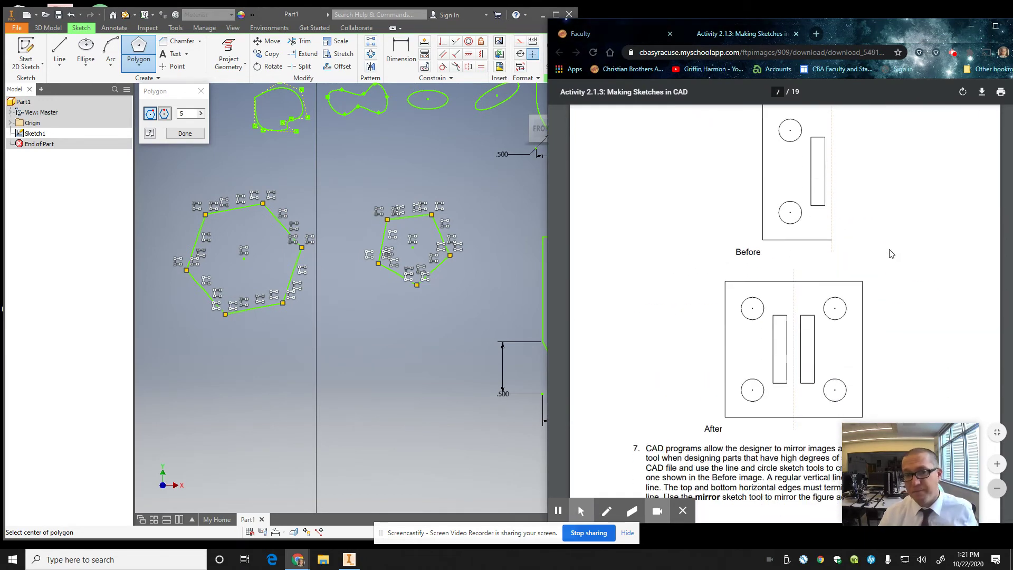
scroll(885, 262, down, 8)
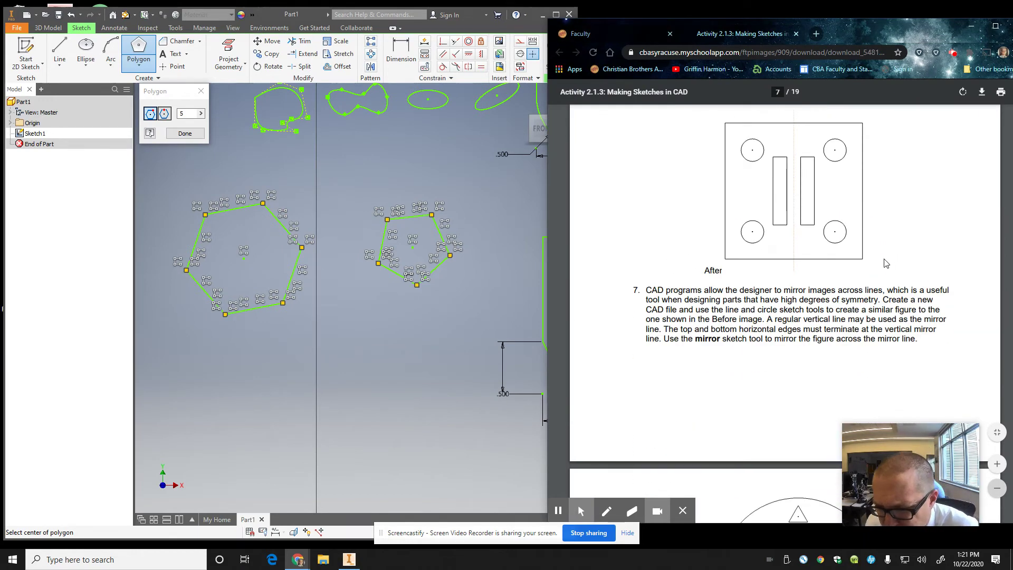
scroll(886, 262, up, 7)
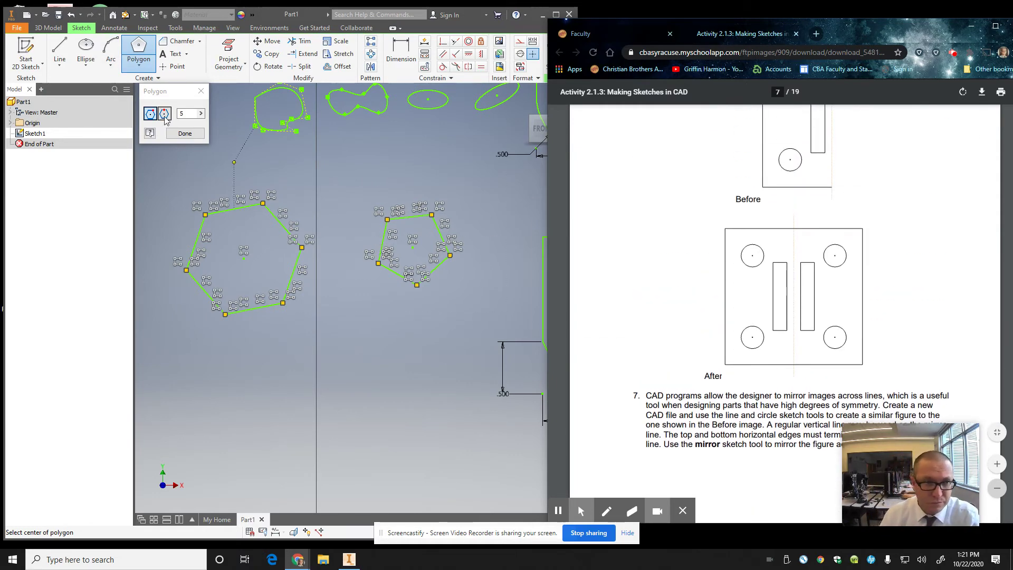
click(187, 132)
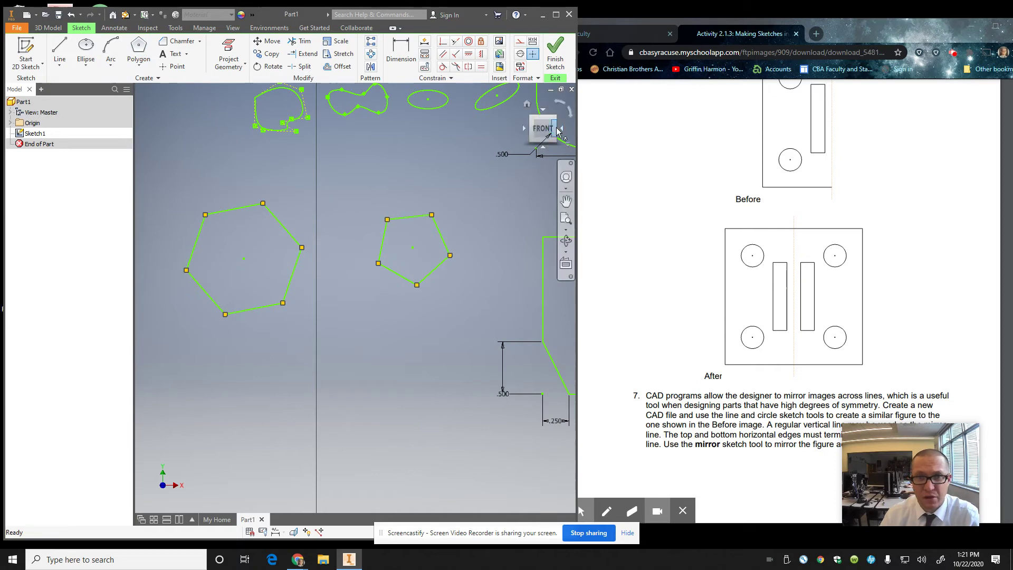
click(566, 200)
mouse_move(489, 202)
mouse_down()
mouse_move(475, 196)
mouse_move(161, 257)
mouse_up()
drag(357, 170, 348, 351)
drag(185, 241, 422, 477)
mouse_move(235, 270)
mouse_down()
mouse_move(513, 244)
mouse_move(557, 328)
mouse_move(557, 308)
mouse_move(559, 353)
mouse_move(557, 312)
mouse_up()
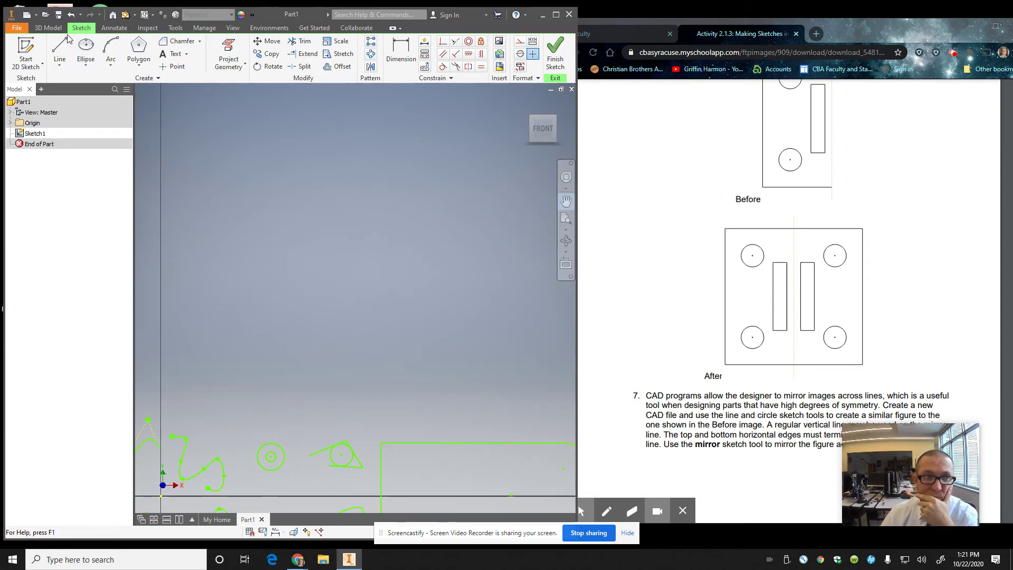
- Draw the half-plate outline from the Before figure as three connected lines, about 1.79 in tall and open on its right side
click(59, 51)
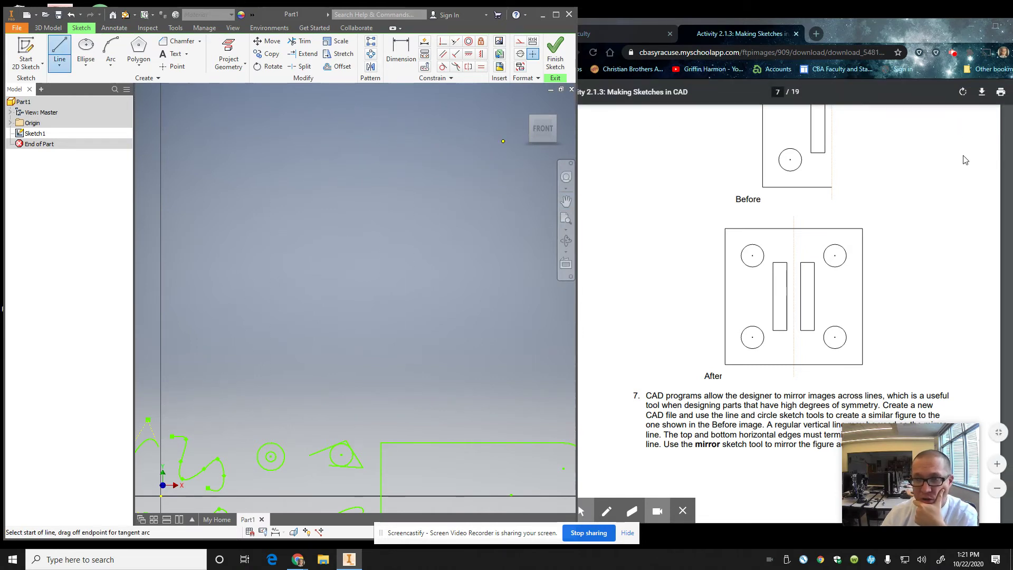
click(868, 22)
scroll(850, 194, up, 3)
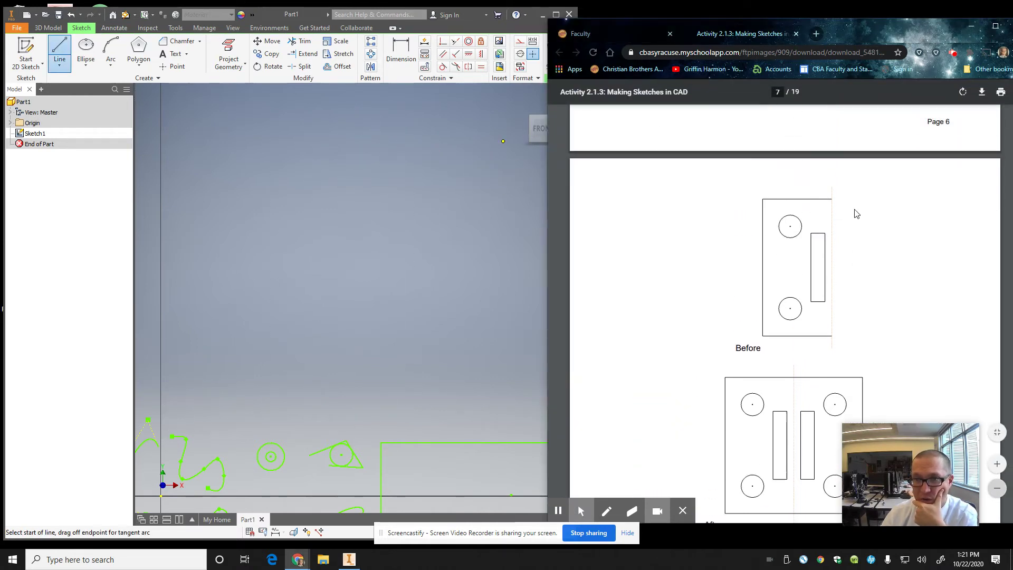
click(60, 47)
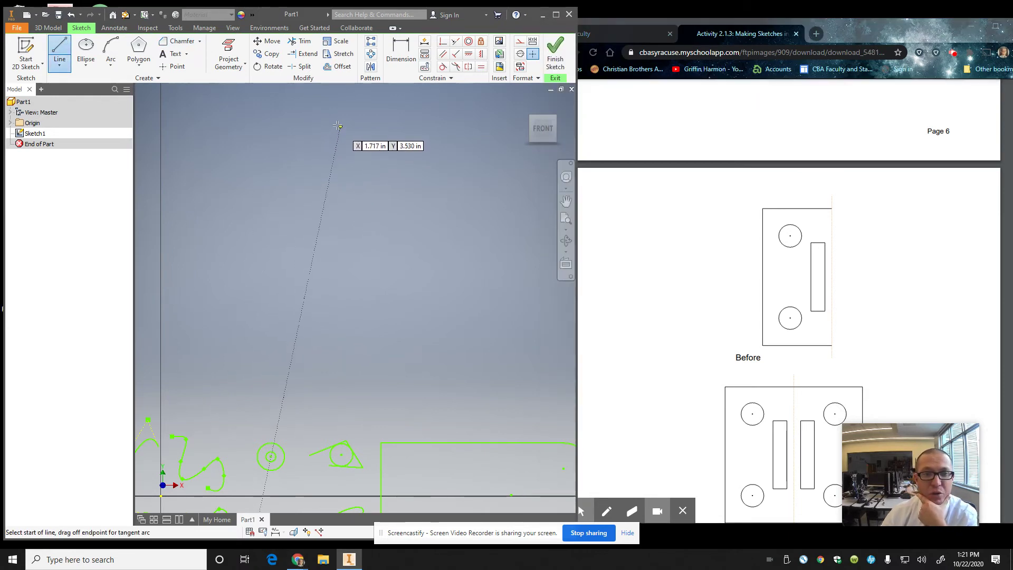
click(341, 127)
click(245, 125)
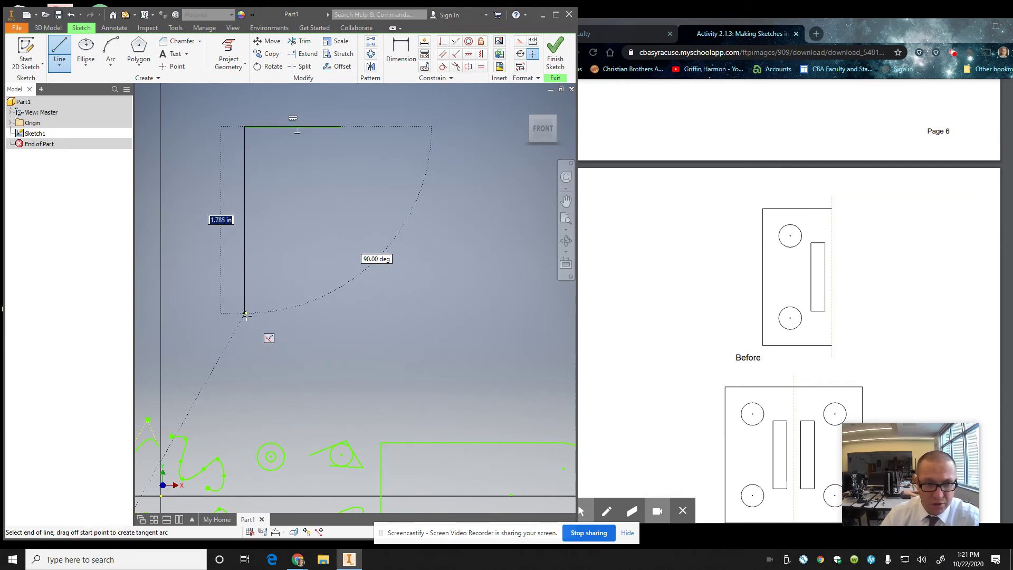
click(245, 314)
key(Escape)
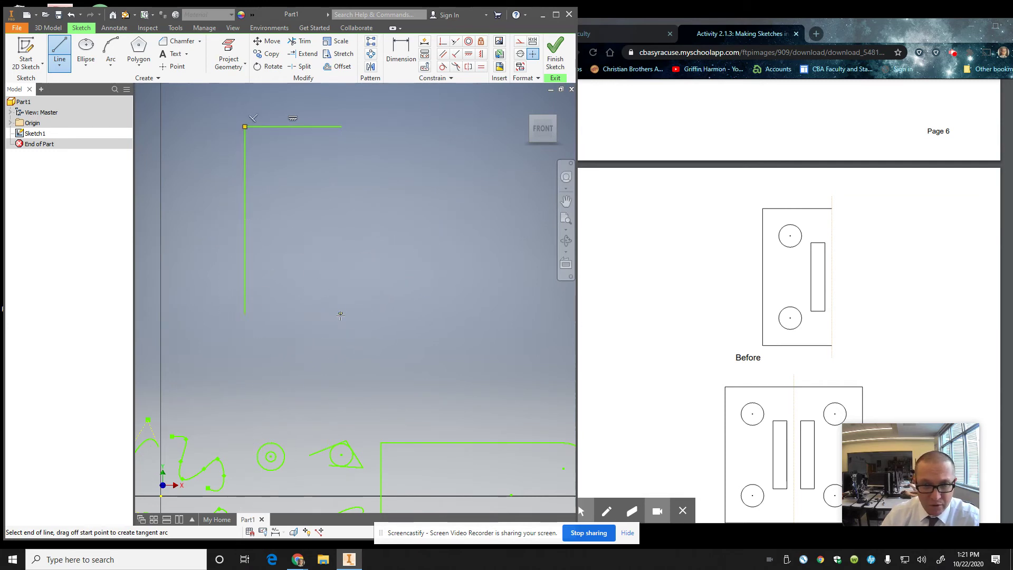
click(341, 314)
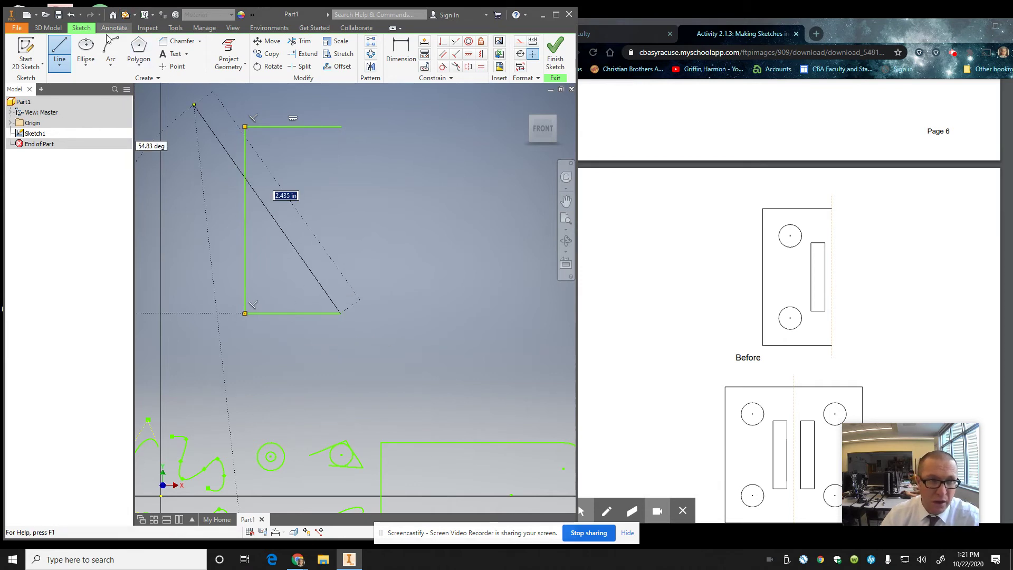
key(Escape)
- Draw a narrow two-point rectangle about 0.2 in wide and 0.95 in tall near the outline's open side
click(136, 64)
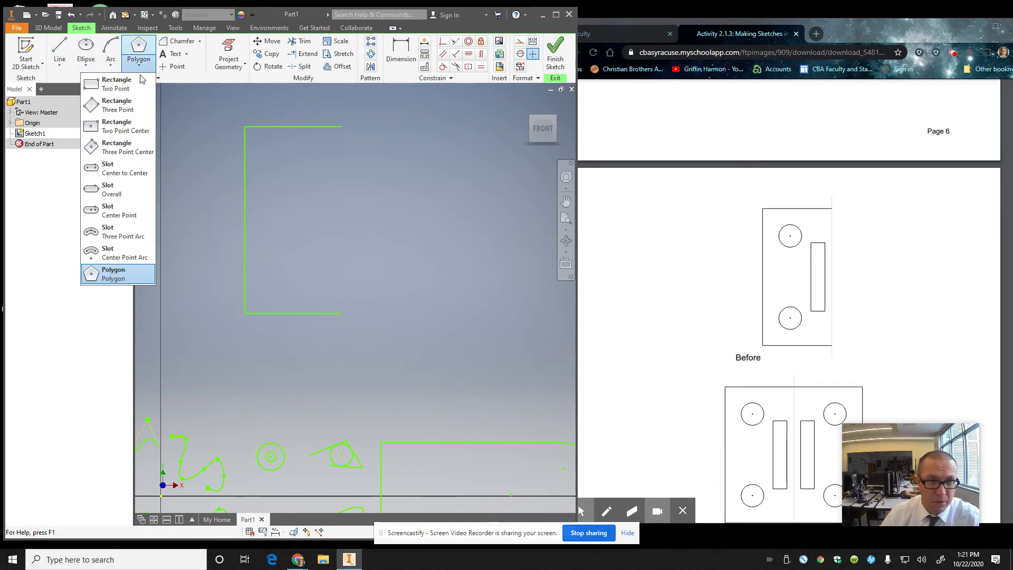
click(111, 84)
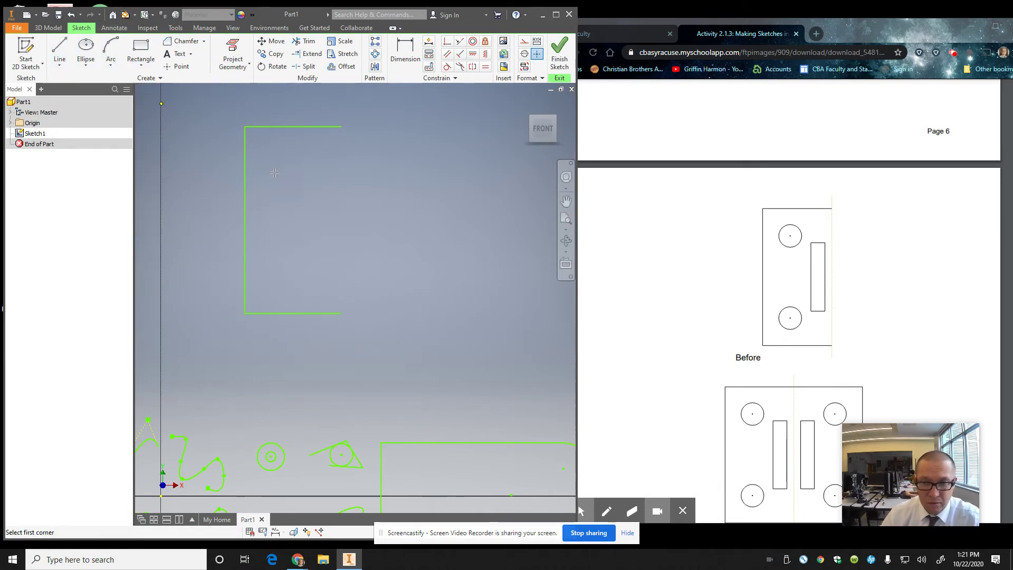
click(329, 165)
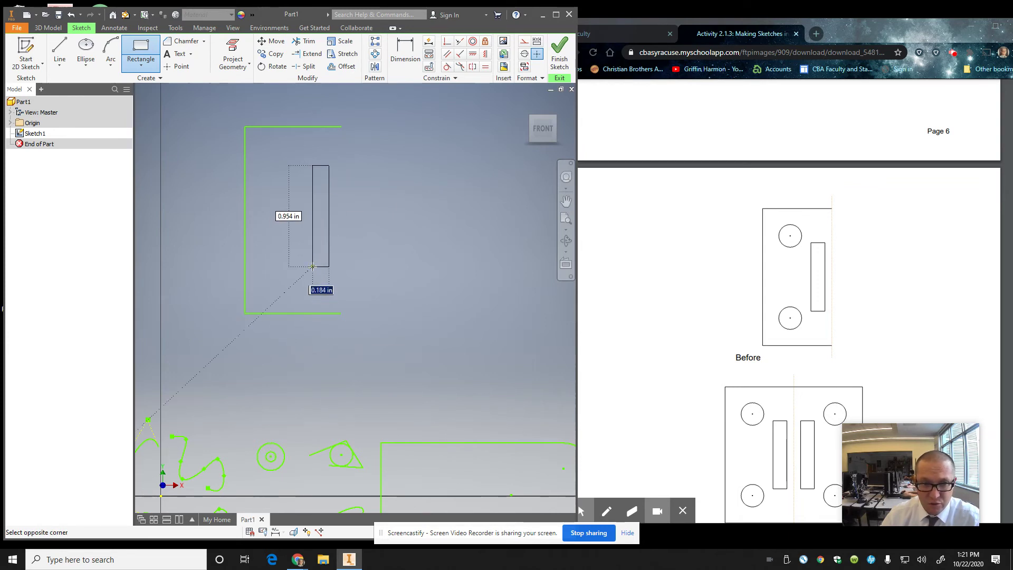
click(310, 265)
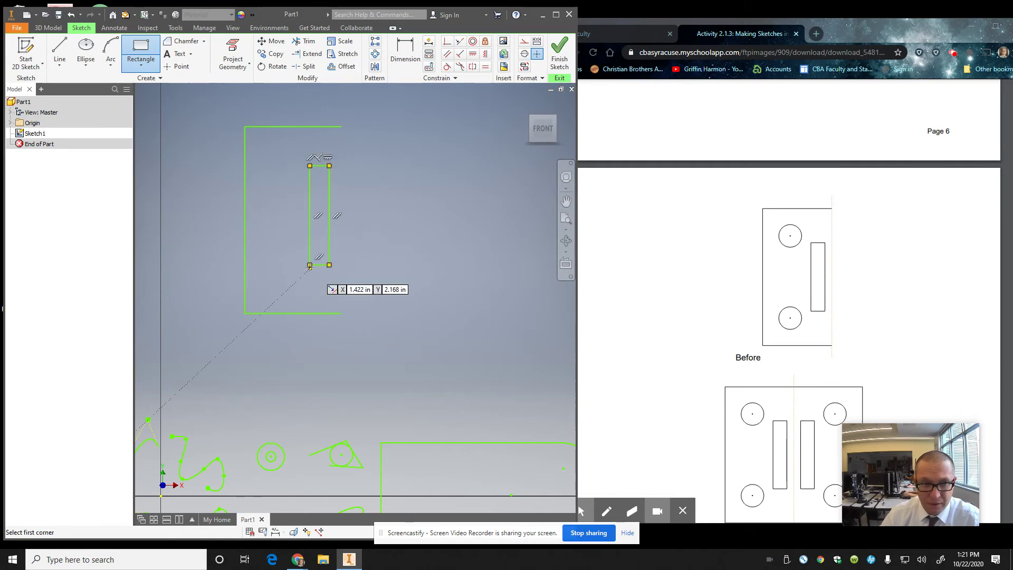
- Draw a center-point circle near the outline's upper-left corner, left of the narrow rectangle
click(86, 64)
click(72, 84)
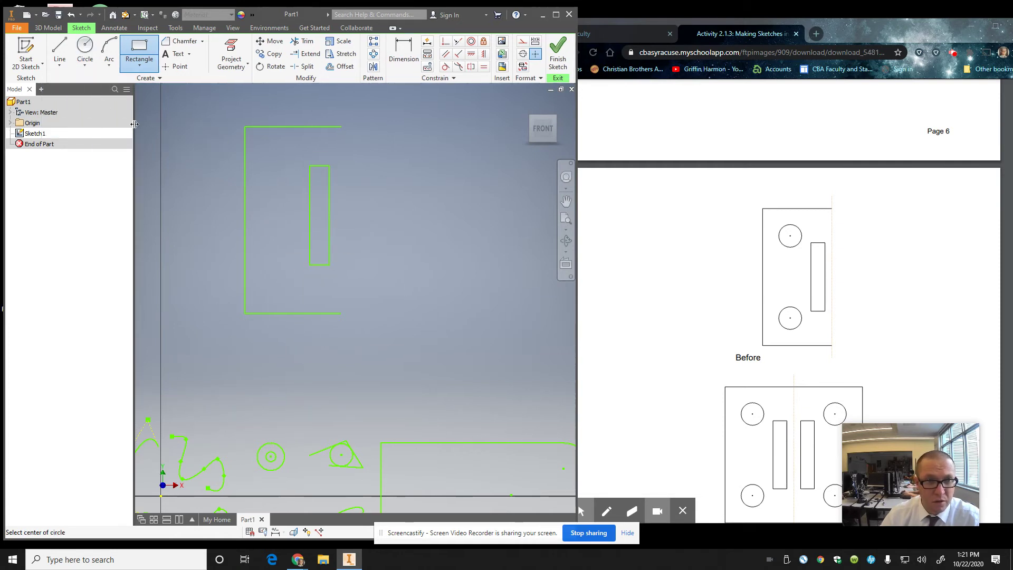
click(284, 161)
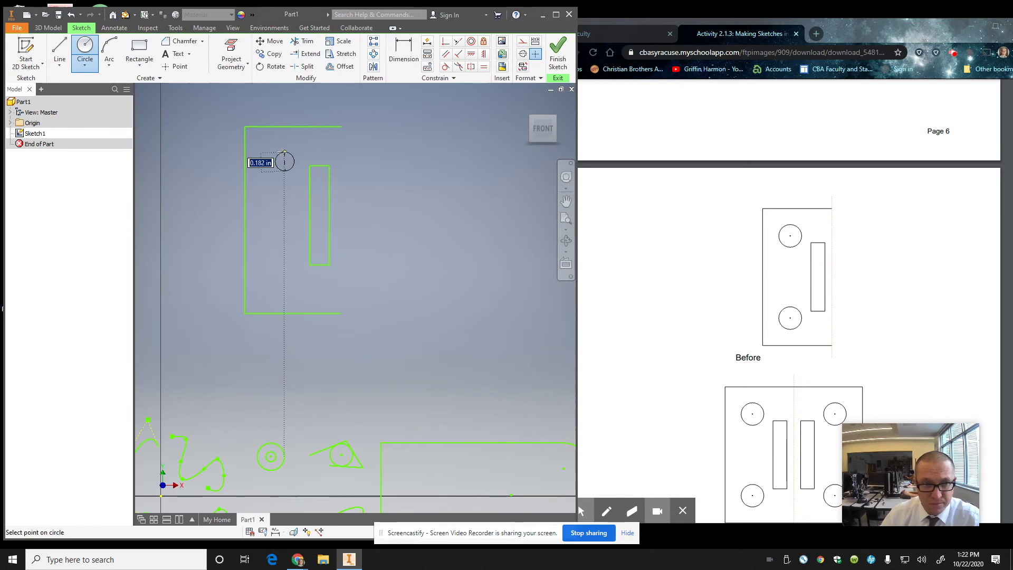
click(302, 158)
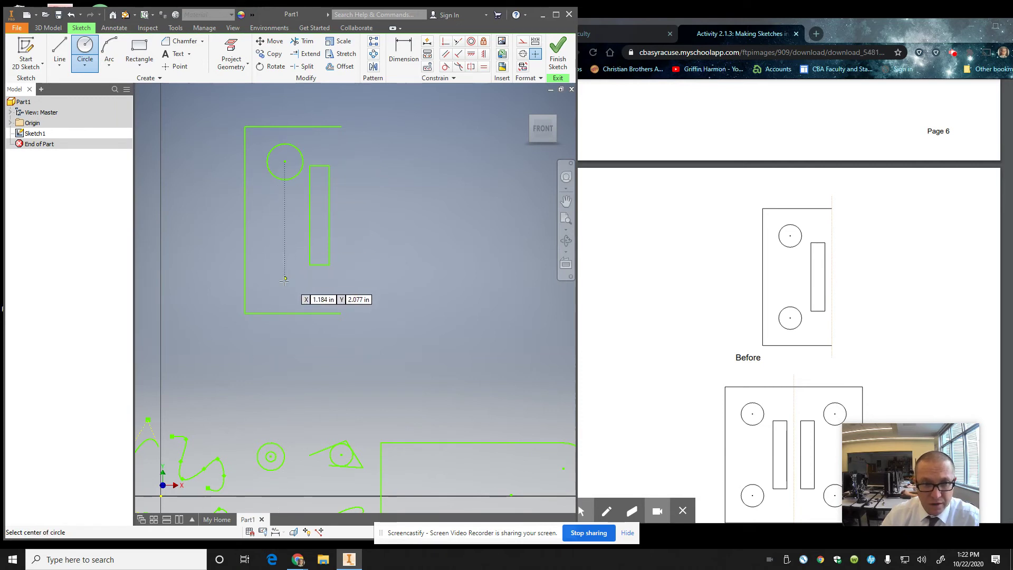
- Draw a second center-point circle about 0.31 in in diameter near the outline's lower-left corner, below the first circle
click(284, 283)
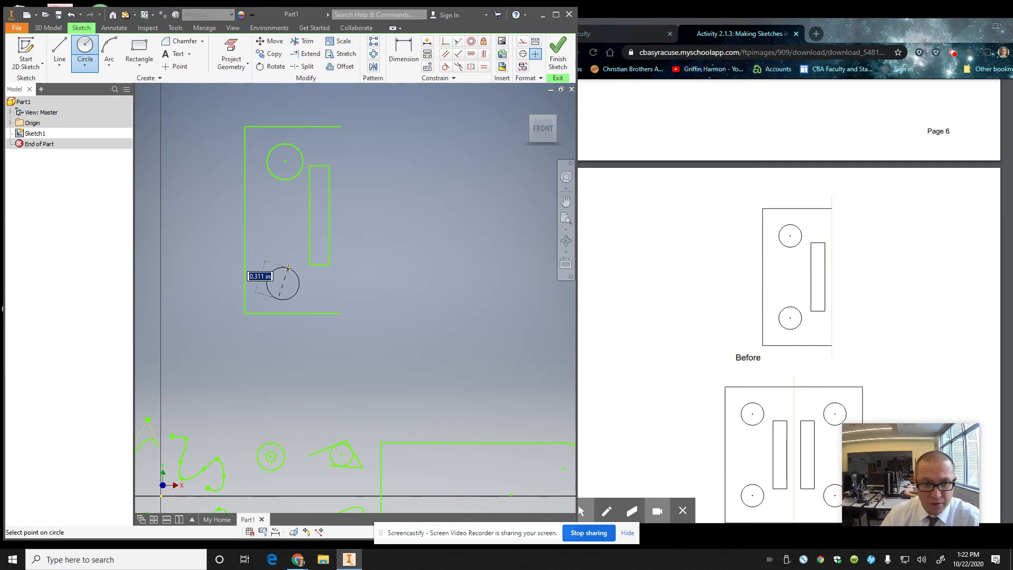
click(289, 268)
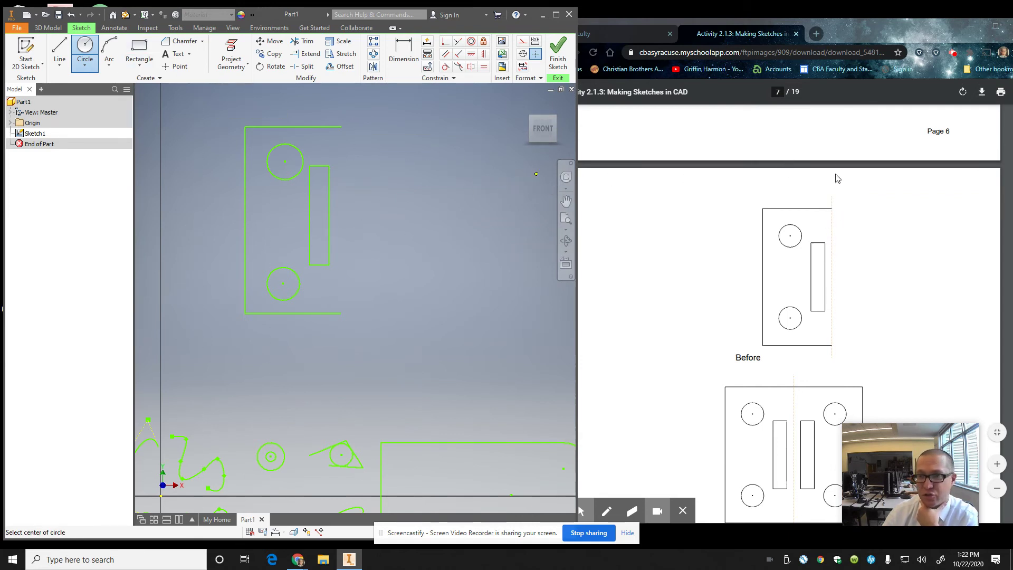
- Draw a vertical construction line across the outline's open side, joining the endpoints of its lower and upper edges
key(l)
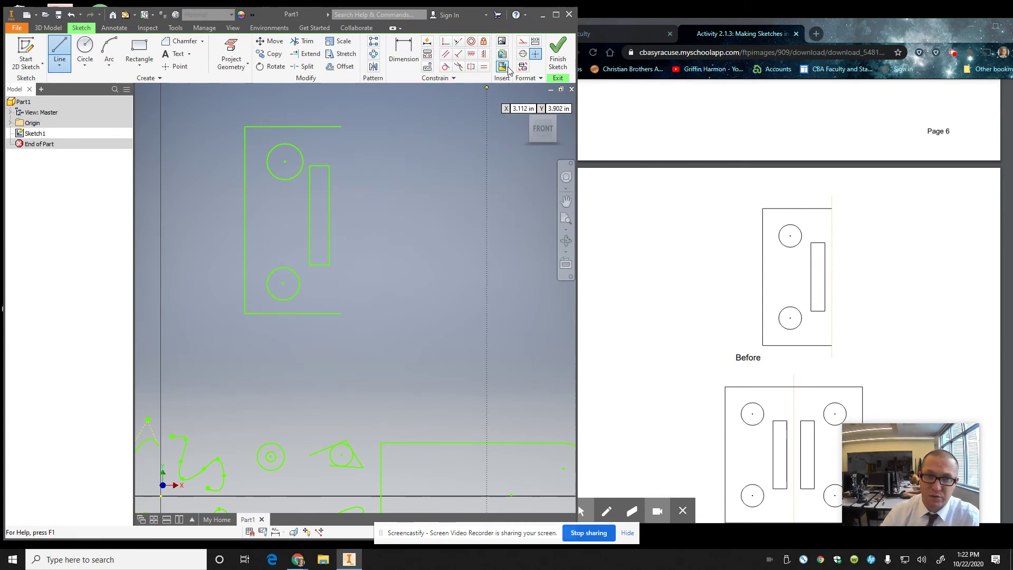
click(521, 44)
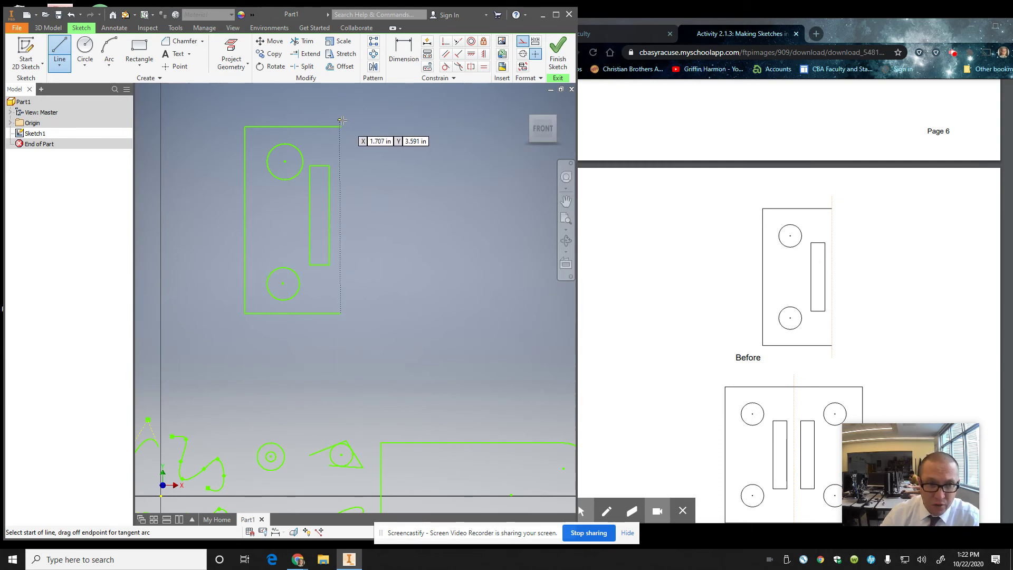
scroll(341, 120, up, 3)
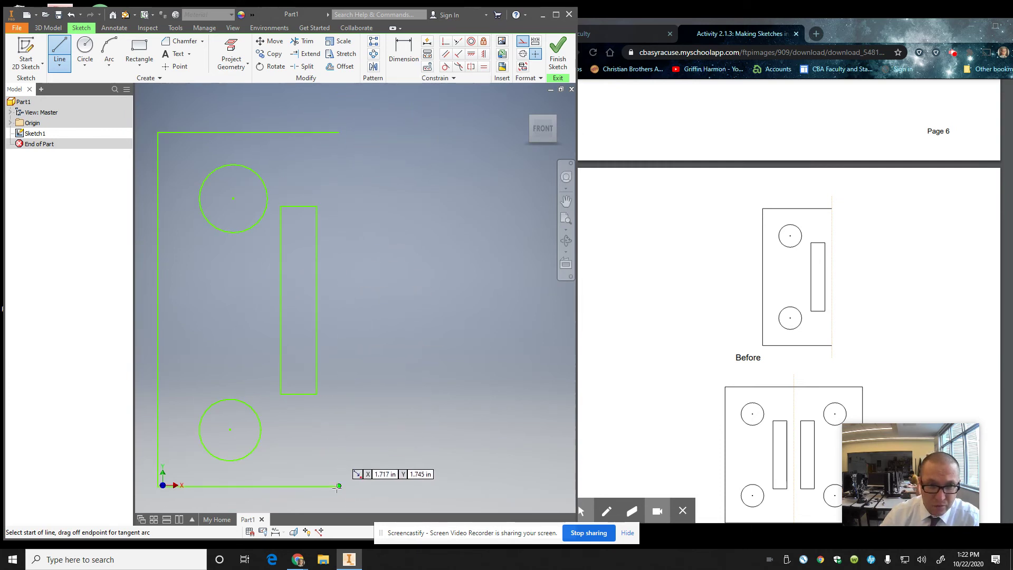
click(338, 486)
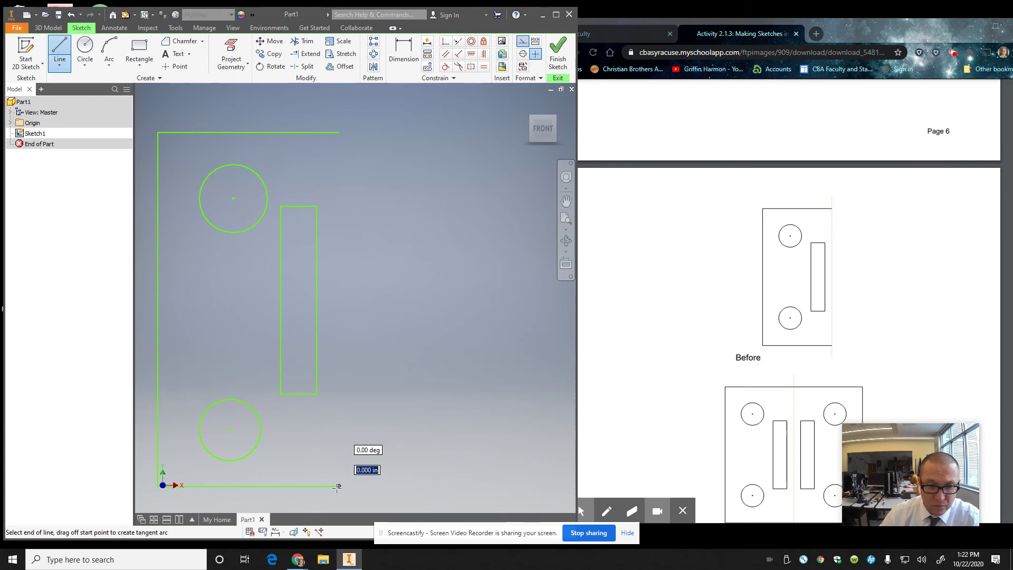
double_click(338, 131)
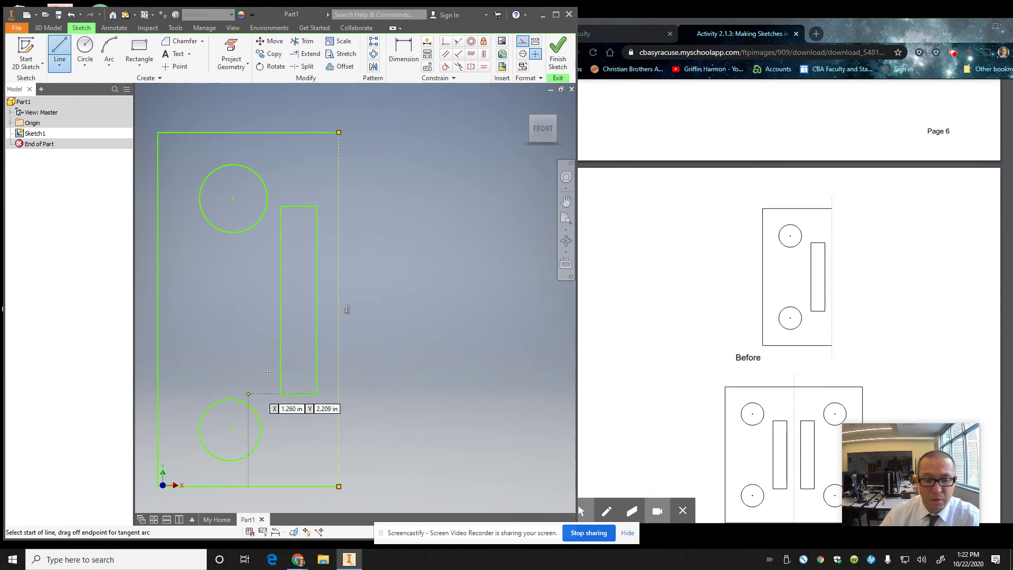
- Mirror the whole half-plate outline, both circles and the narrow rectangle about the vertical construction line
scroll(303, 383, down, 2)
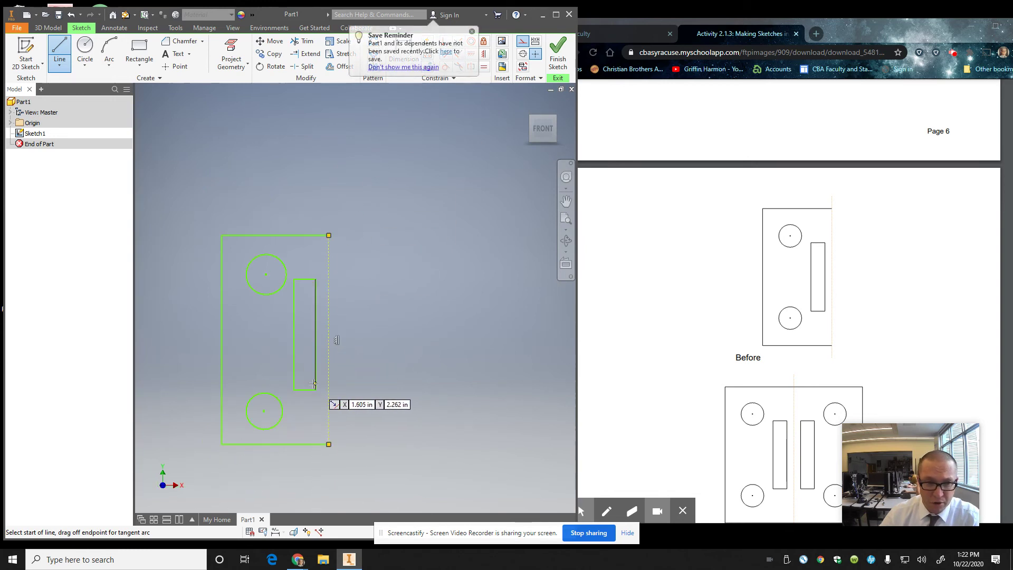
scroll(314, 383, up, 3)
scroll(314, 383, down, 1)
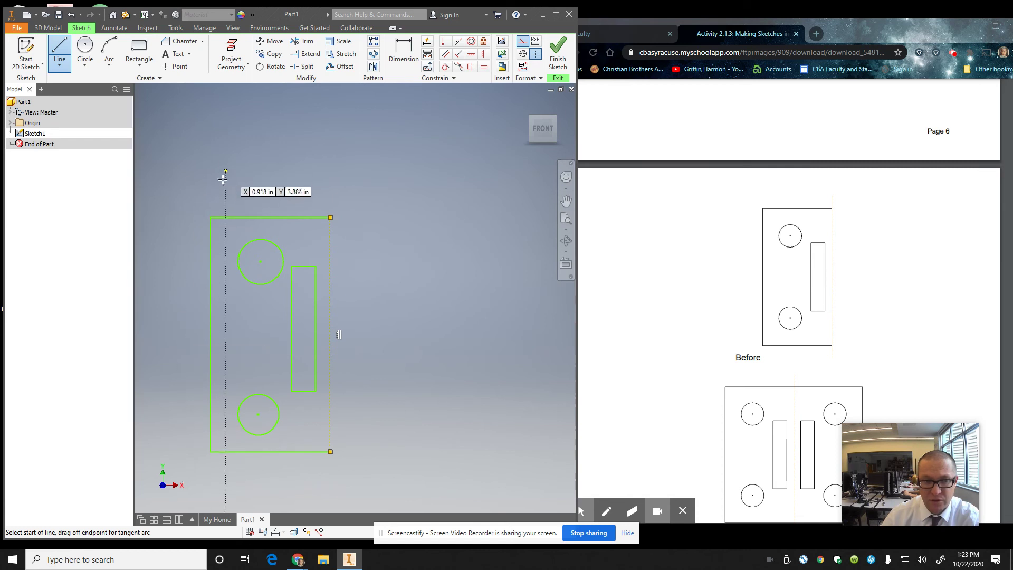
click(373, 67)
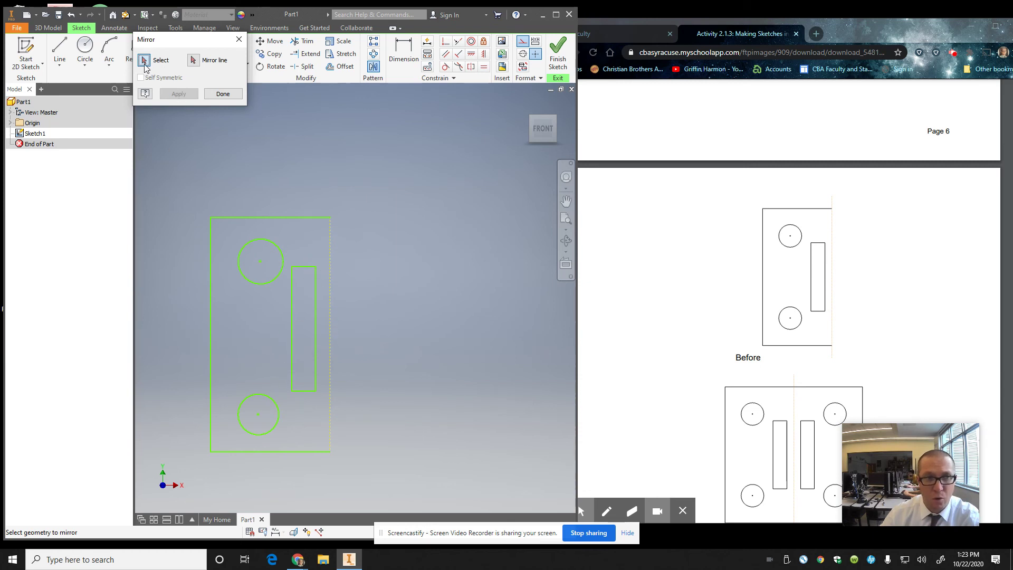
mouse_move(188, 191)
mouse_down()
mouse_move(192, 200)
mouse_move(372, 130)
mouse_move(252, 414)
mouse_move(495, 161)
mouse_move(289, 190)
mouse_move(537, 310)
mouse_move(552, 213)
mouse_move(571, 372)
mouse_move(393, 426)
mouse_move(347, 455)
mouse_move(329, 485)
mouse_move(337, 470)
mouse_up()
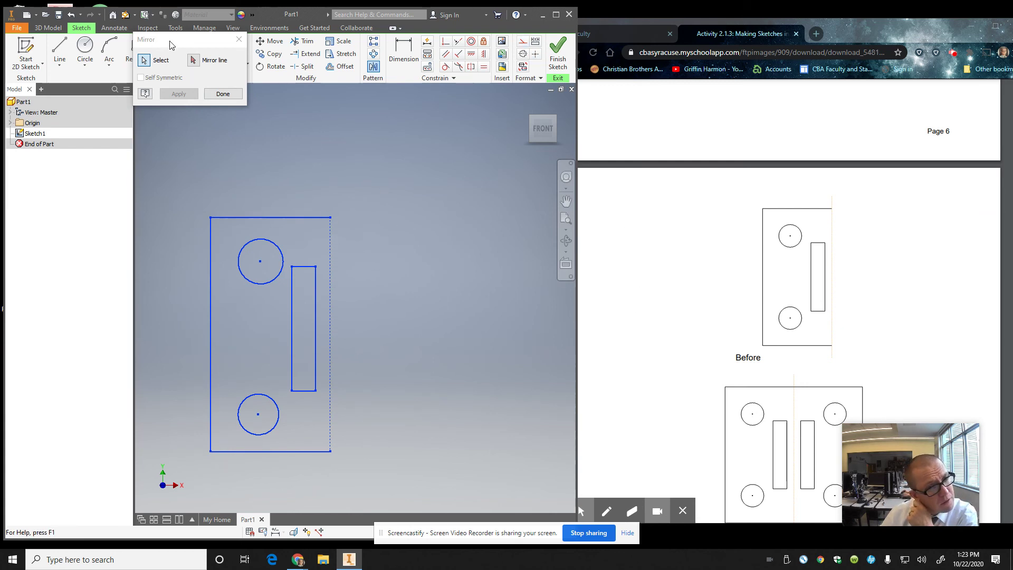
click(194, 61)
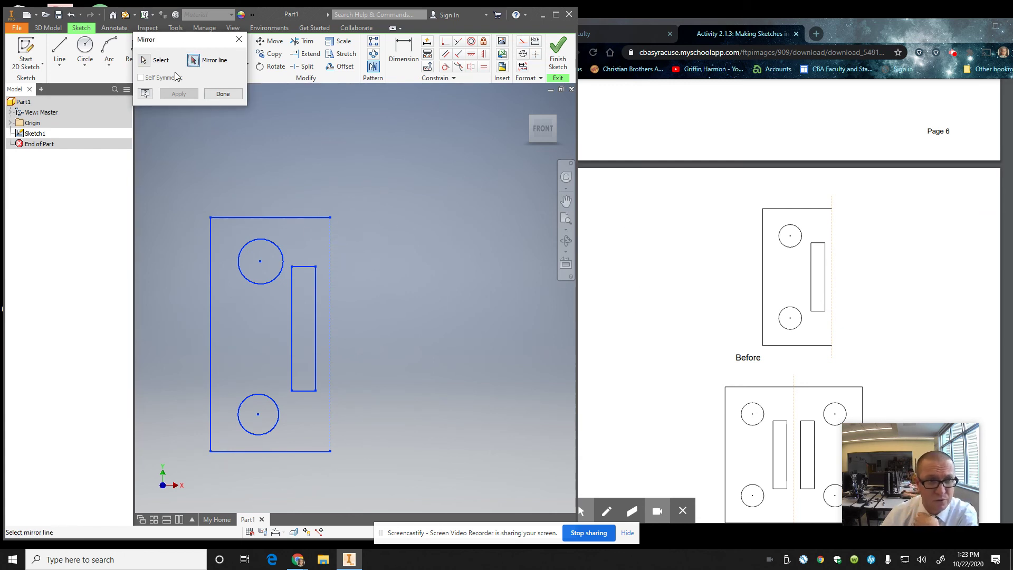
click(331, 298)
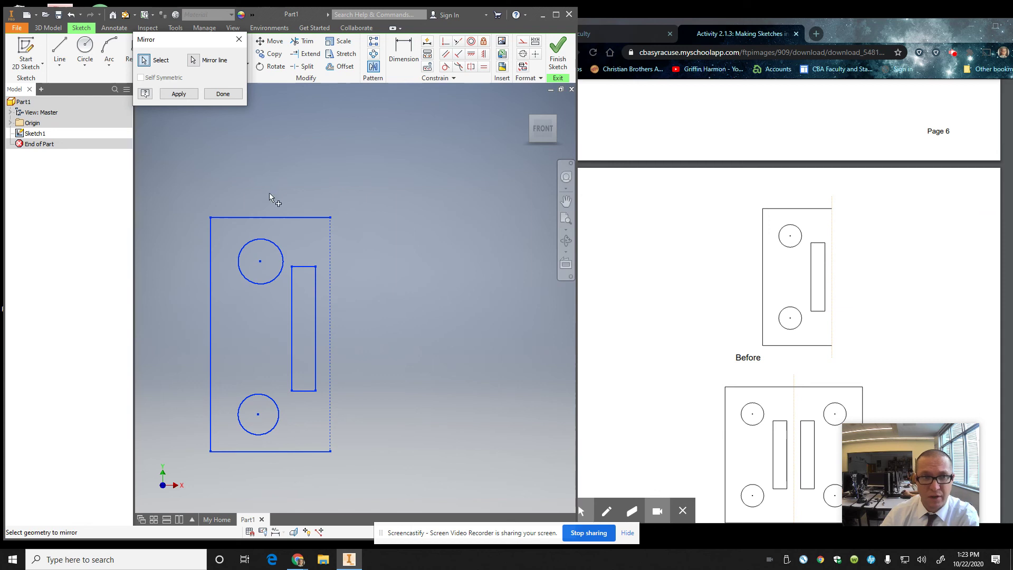
click(179, 94)
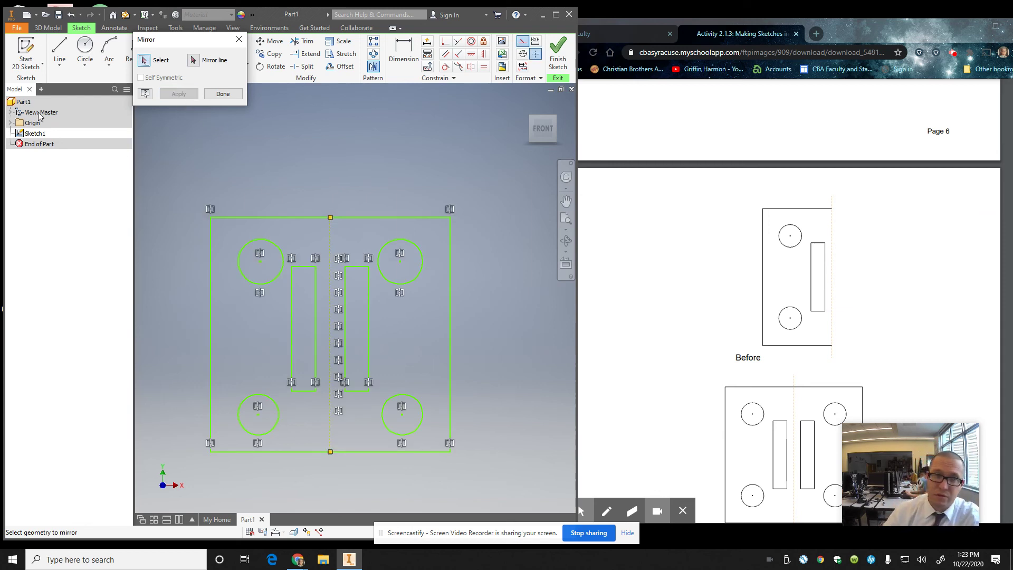
click(223, 94)
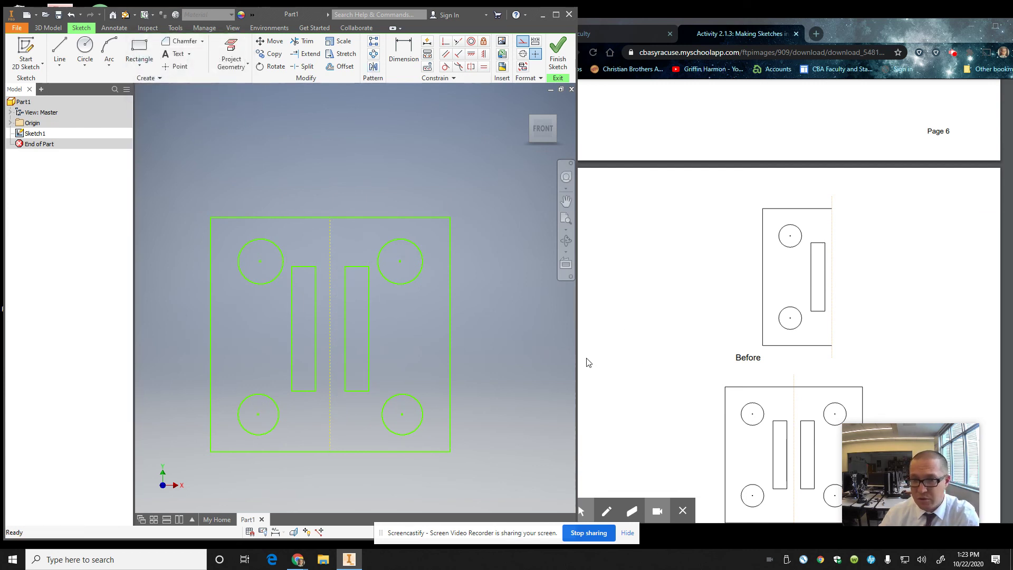